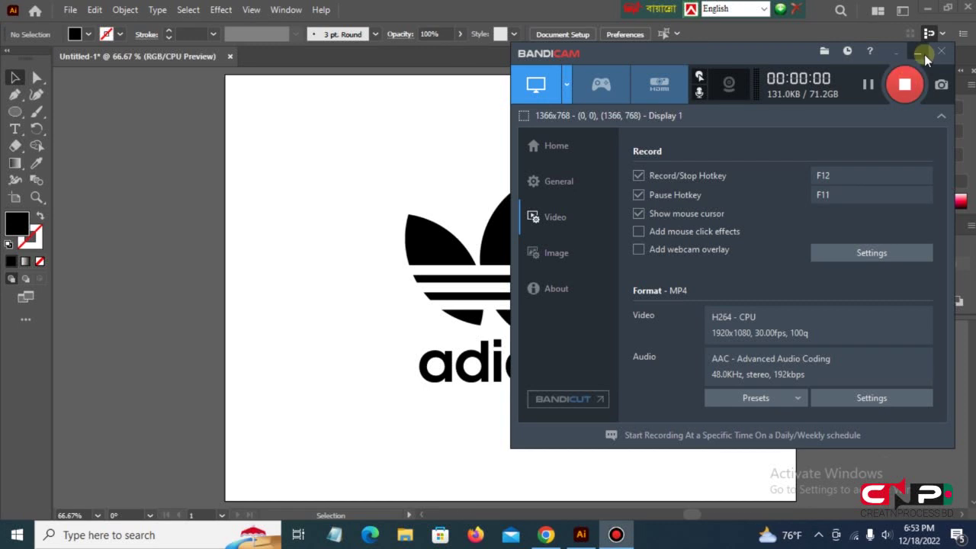
- Select the finished adidas logo and delete it, leaving the artboard blank
left_click(919, 53)
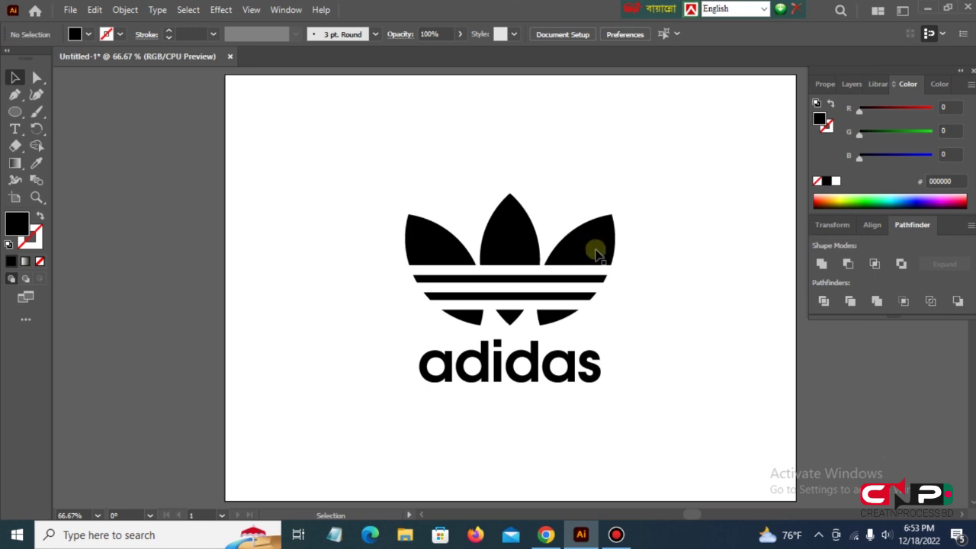
mouse_move(577, 276)
left_mouse_down()
mouse_move(531, 234)
mouse_move(256, 221)
mouse_move(314, 221)
left_mouse_up()
key("Delete")
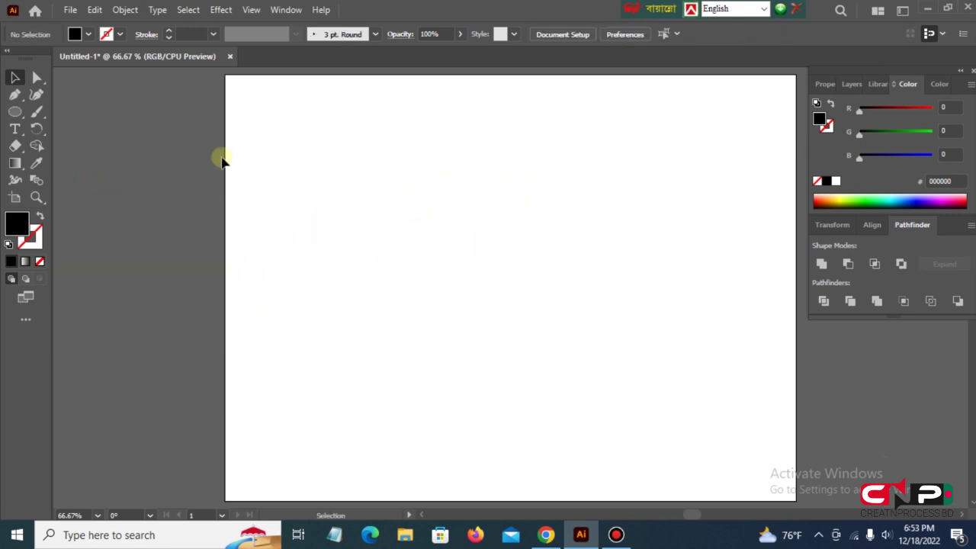
- Draw a 238 px black circle at the centre of the artboard
left_click(14, 112)
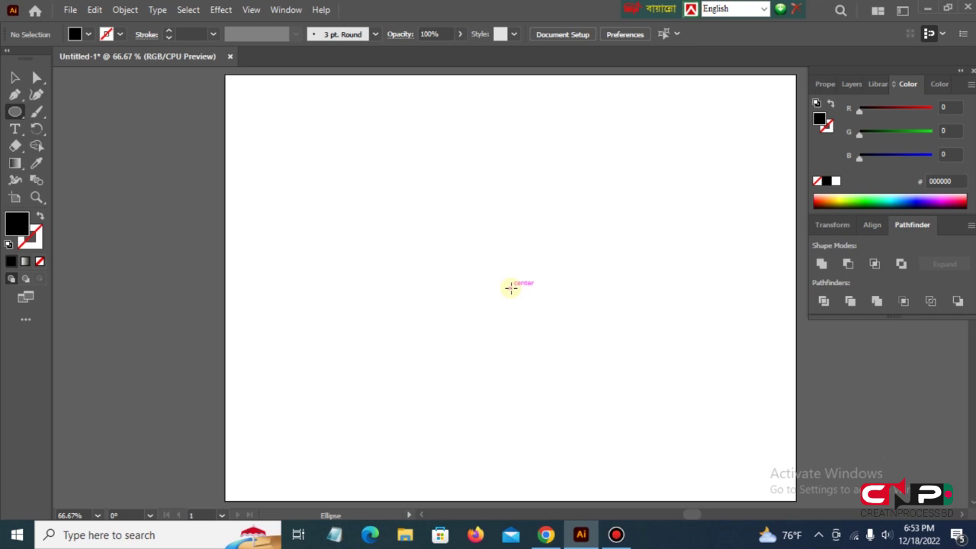
left_click_drag(511, 287, 572, 354)
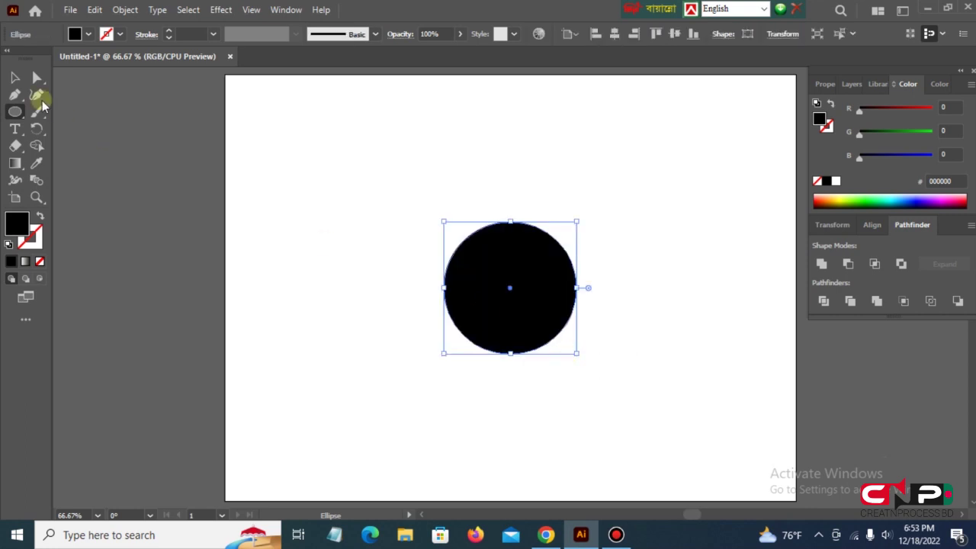
left_click(15, 78)
left_click(672, 227)
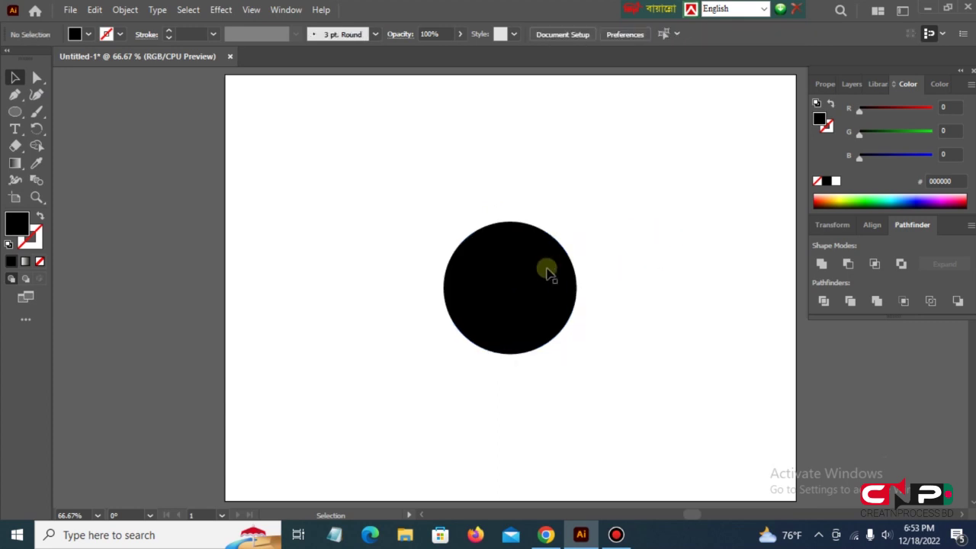
left_click(527, 274)
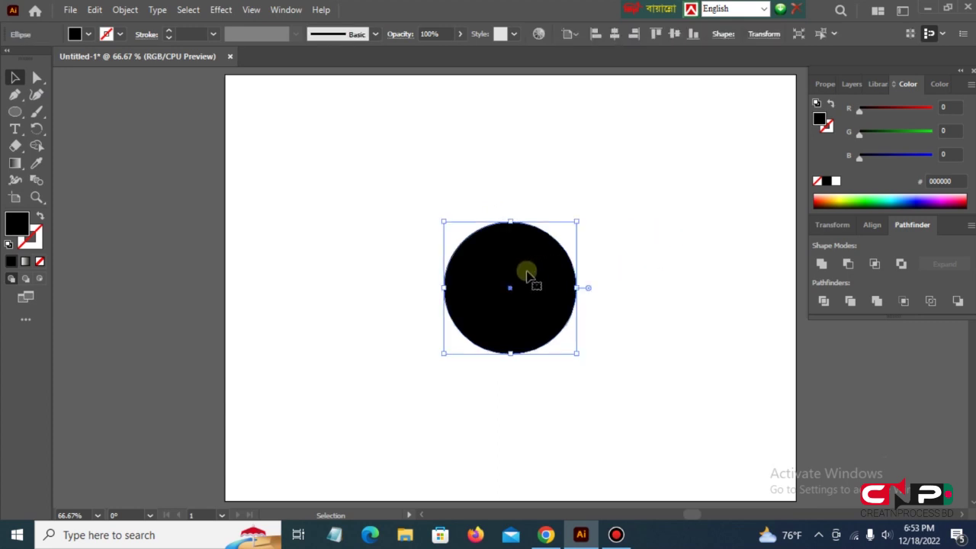
- Alt-drag a copy of the circle 163 px right and select both circles
left_click_drag(520, 287, 614, 297)
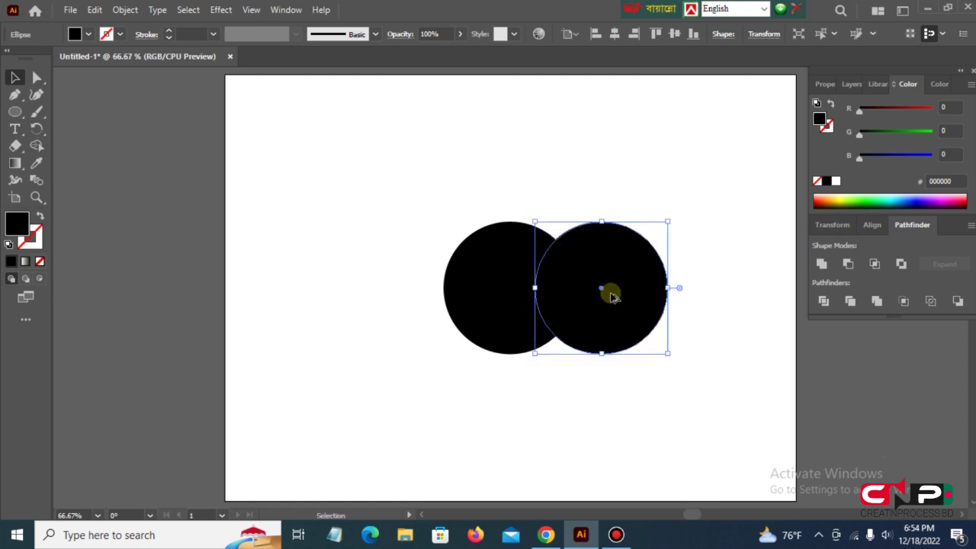
left_click(477, 416)
left_click_drag(400, 205, 672, 378)
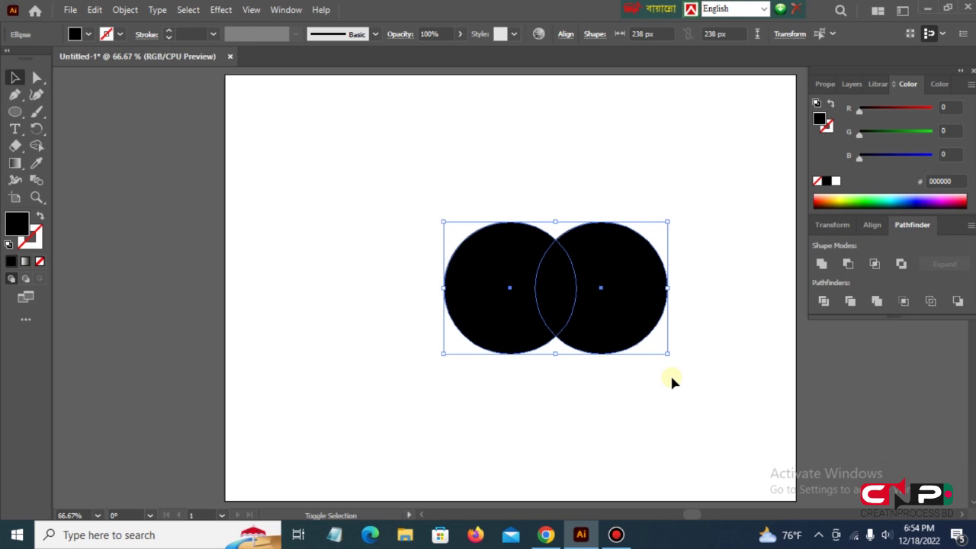
key("shift+m")
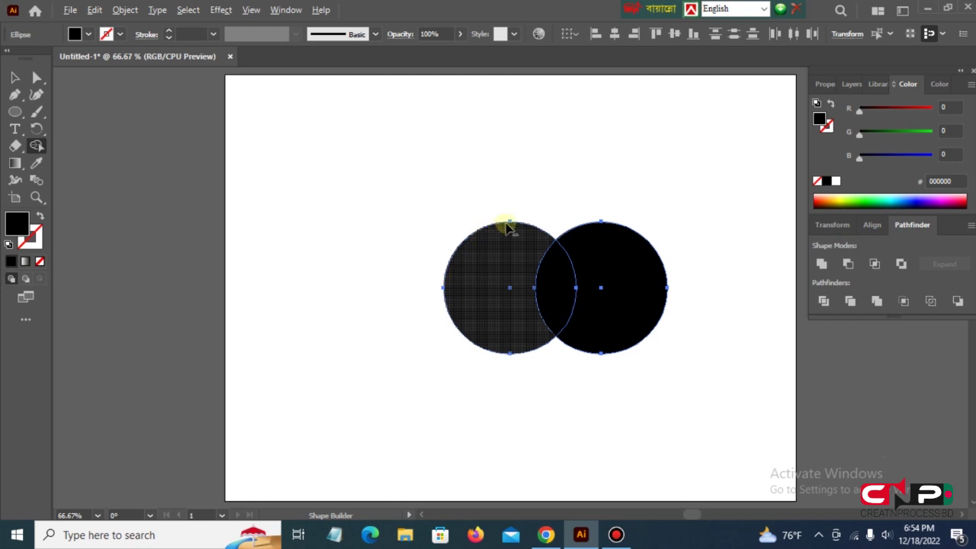
- Delete both outer crescents with Shape Builder, leaving only the lens-shaped overlap
left_click(494, 338, "alt")
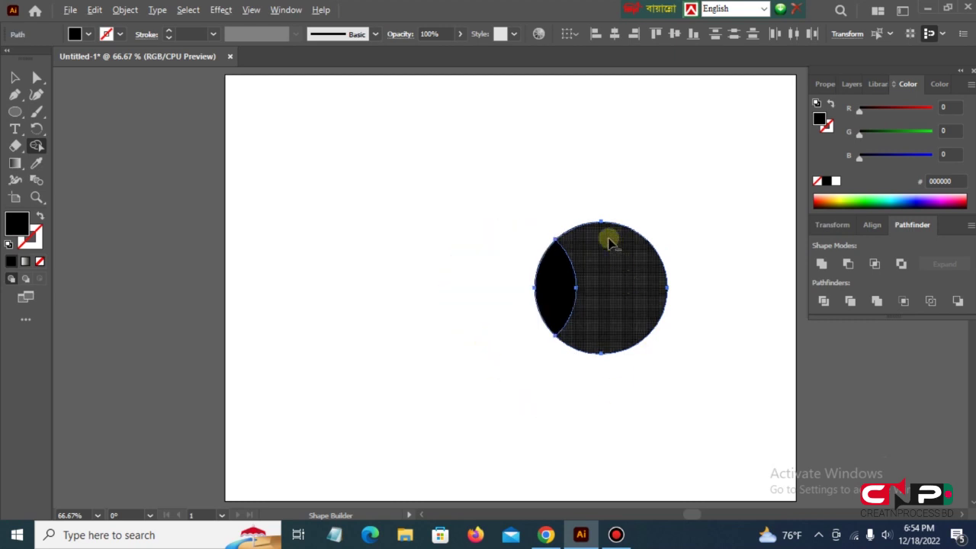
left_click(597, 349, "alt")
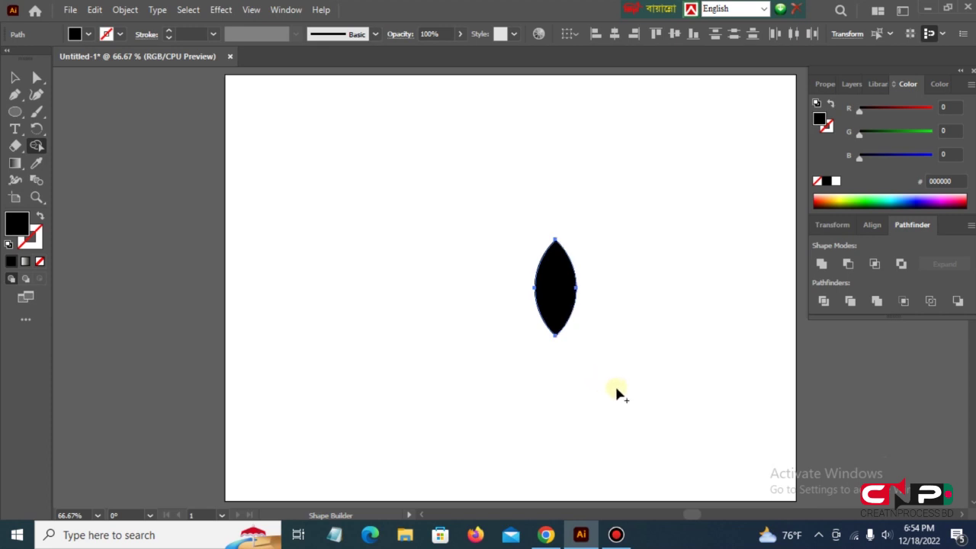
left_click(14, 77)
left_click(453, 187)
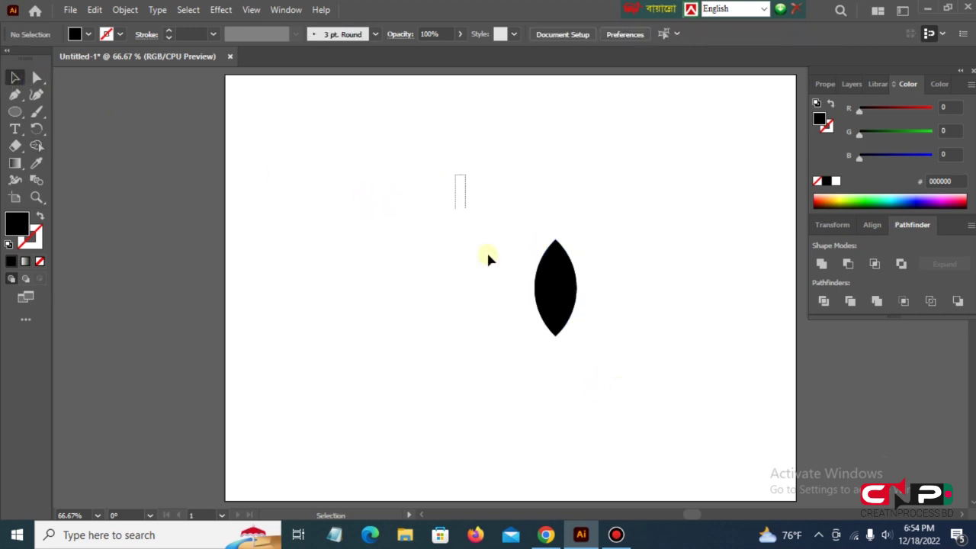
left_click_drag(488, 259, 600, 356)
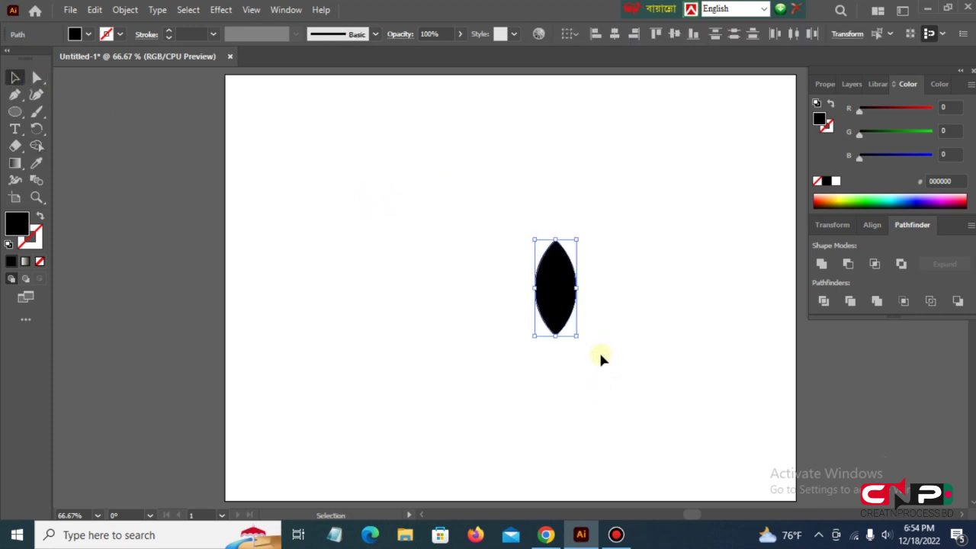
- Unite the lens into one shape and centre it horizontally on the artboard
left_click(821, 263)
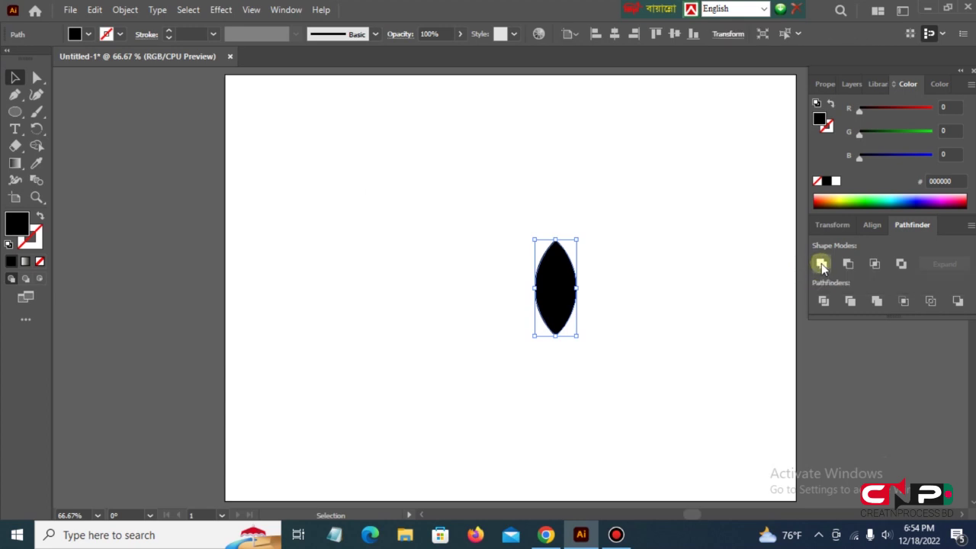
left_click(613, 36)
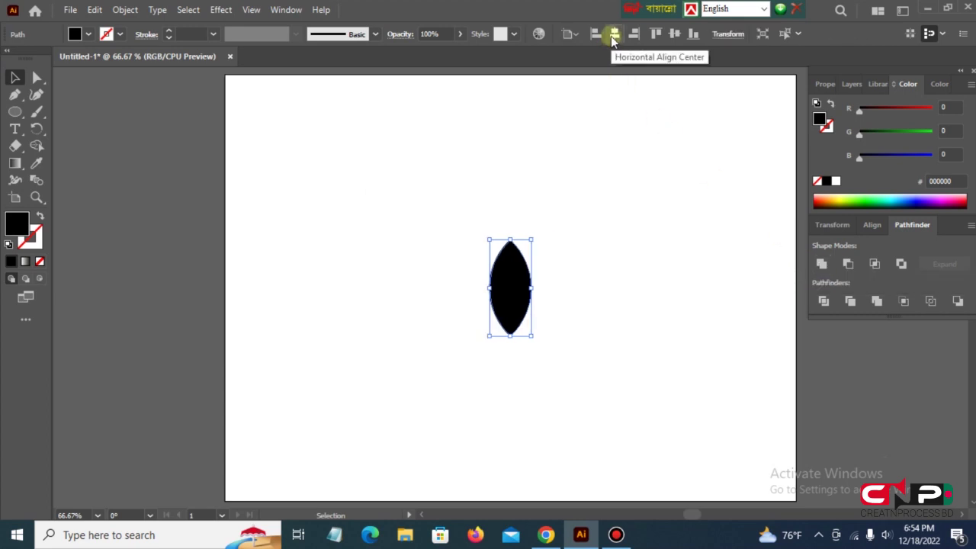
left_click(616, 228)
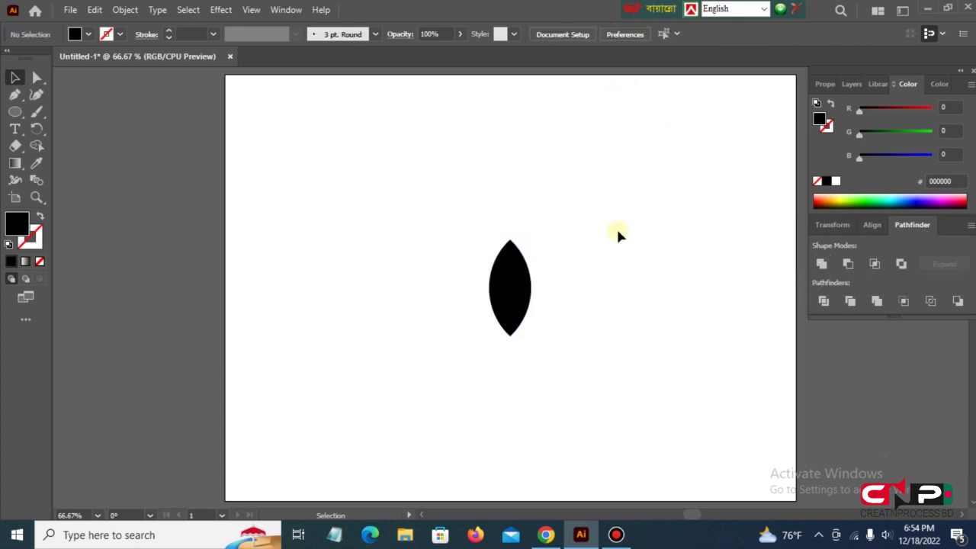
left_click(517, 284)
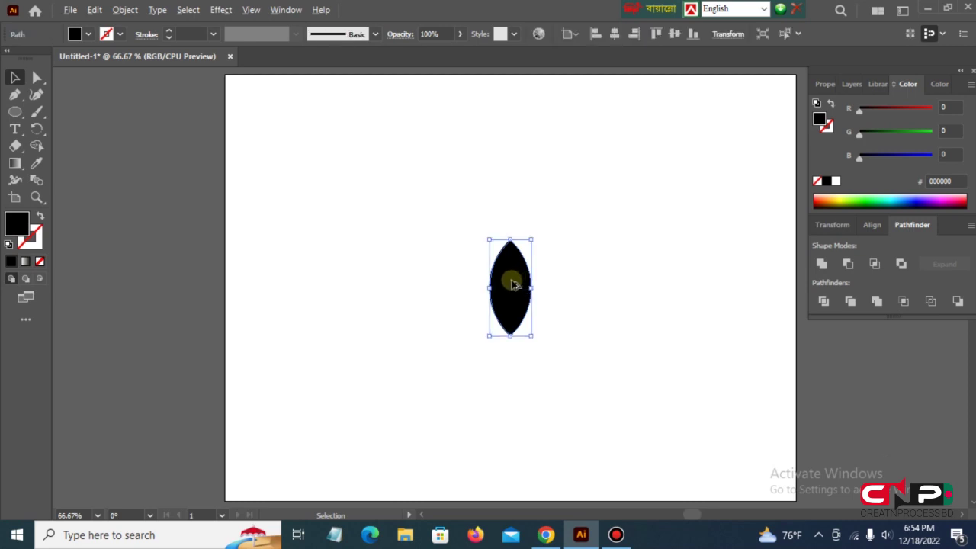
- Alt-drag a copy of the lens so it overlaps the original
left_click_drag(514, 284, 537, 286)
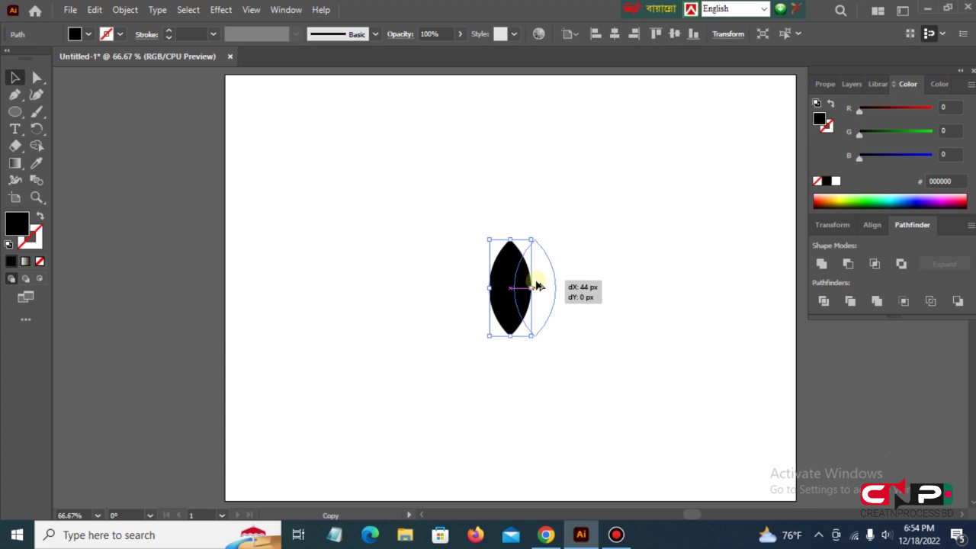
left_click_drag(538, 286, 538, 286)
left_click(607, 286)
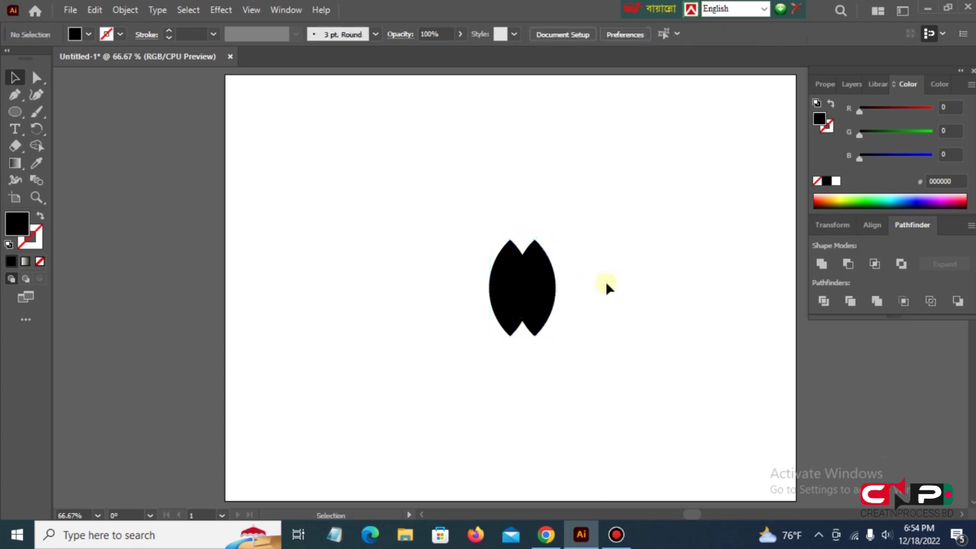
left_click(545, 293)
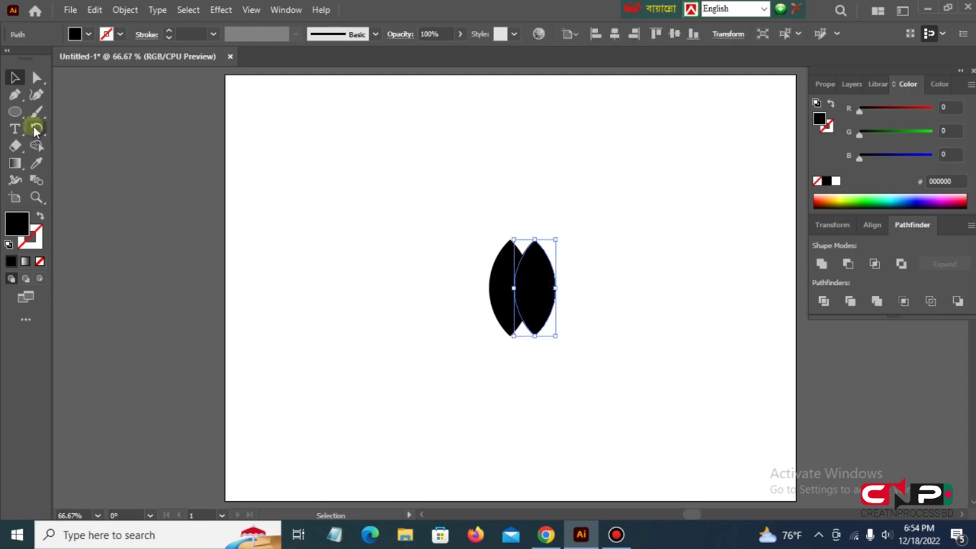
- Rotate the copied lens about -25° around its bottom tip so it leans right
left_click(34, 131)
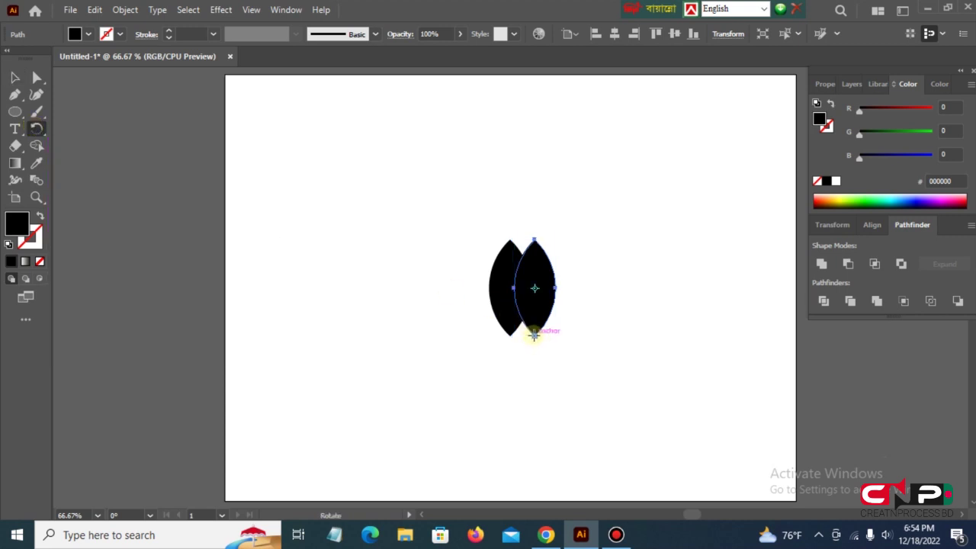
left_click(534, 333)
left_click_drag(536, 258, 572, 267)
left_click(15, 77)
left_click(601, 291)
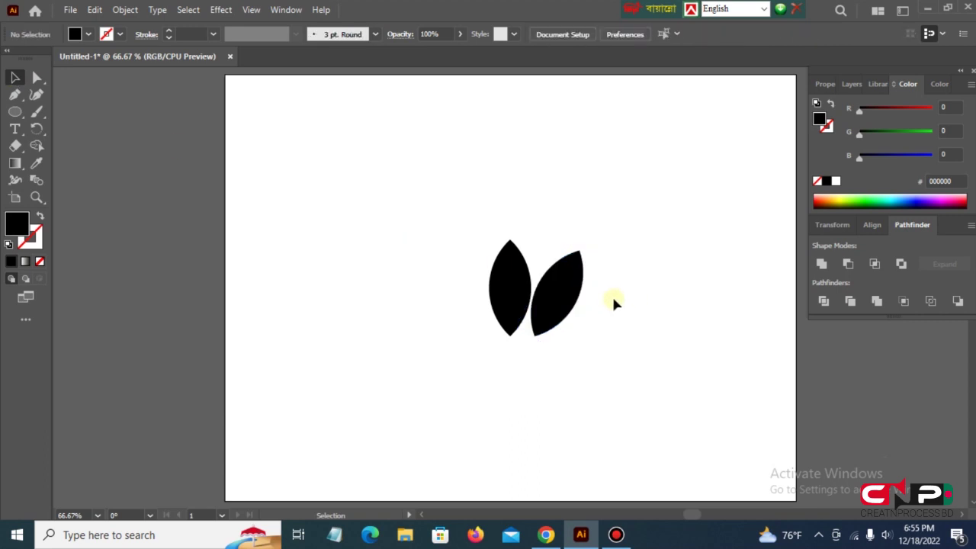
left_click(563, 293)
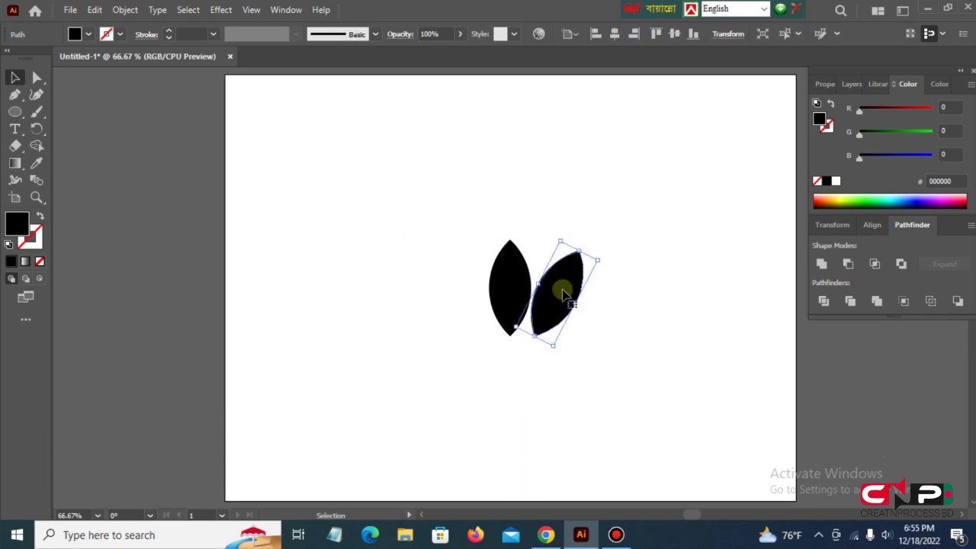
- Make a mirrored copy of the right leaf and nudge it left as the third leaf
right_click(564, 295)
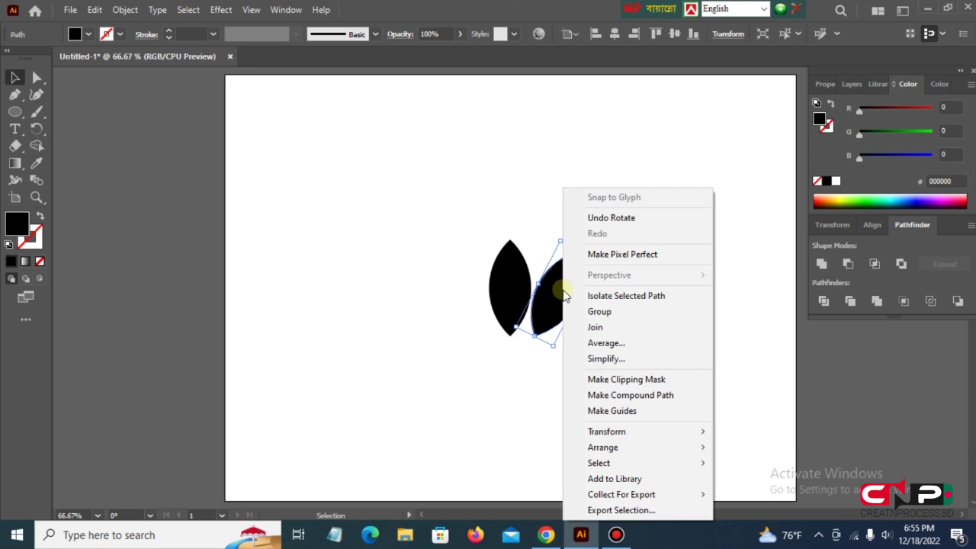
mouse_move(606, 432)
left_click(744, 359)
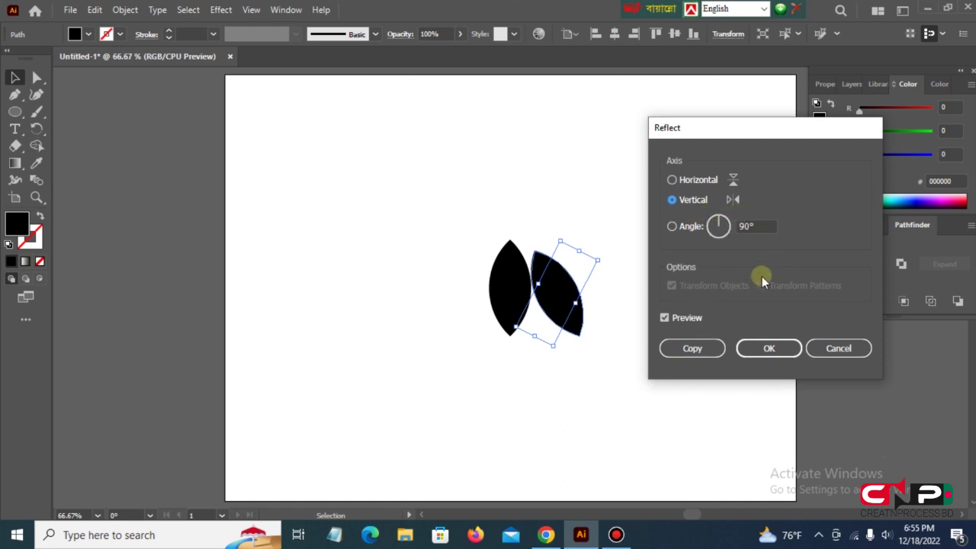
left_click(711, 350)
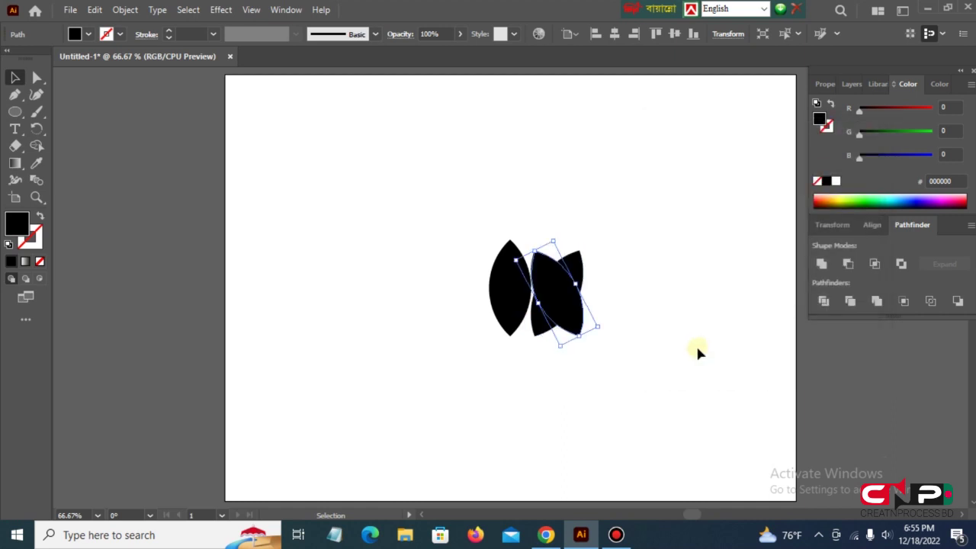
key("shift+Left")
key("shift+Left")
key("shift+Left")
key("shift+Left")
key("shift+Left")
key("shift+Left")
key("shift+Left")
key("shift+Left")
key("shift+Left")
key("shift+Left")
key("shift+Left")
key("shift+Left")
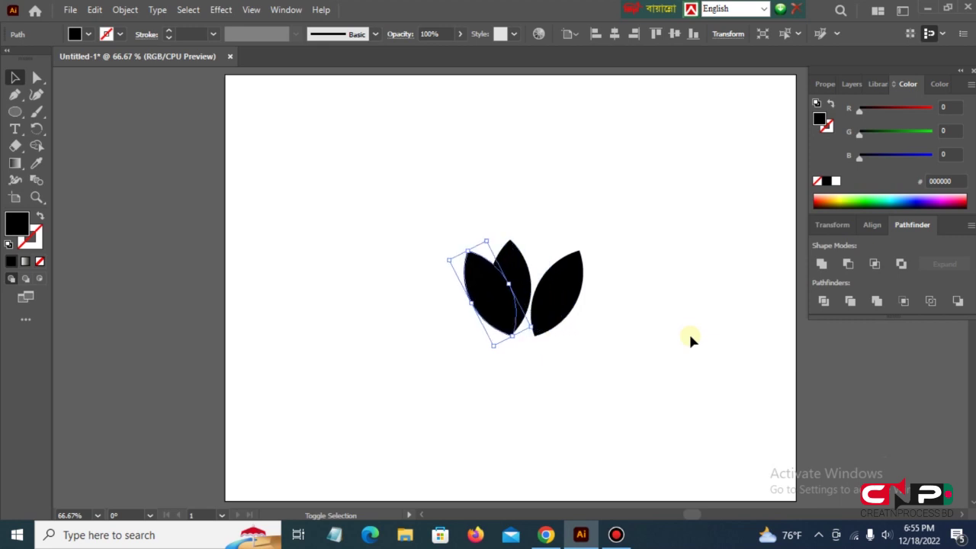
key("shift+Left")
key("shift+Left")
key("shift+Left")
key("shift+Left")
key("shift+Left")
key("shift+Left")
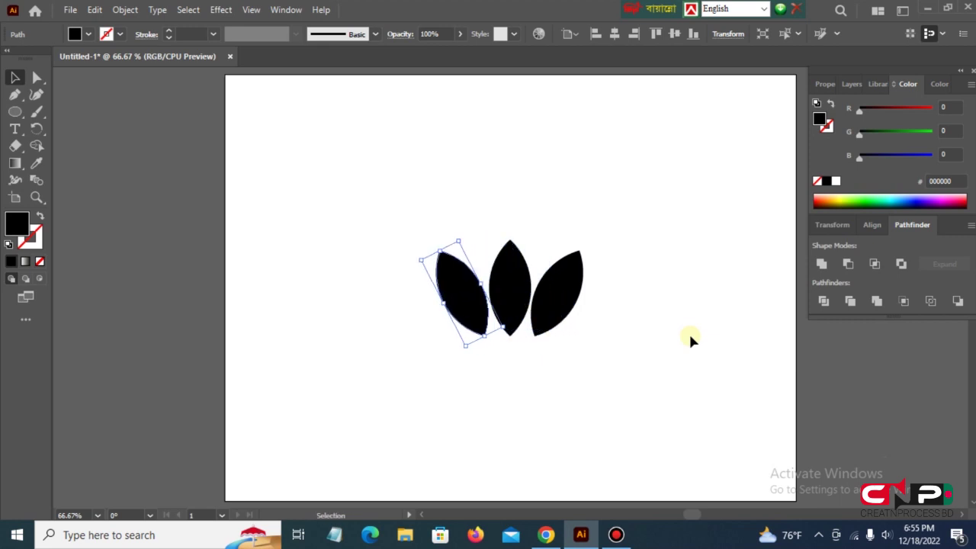
key("Right")
- Fine-tune the left leaf's position and check all three leaves together
left_click(665, 323)
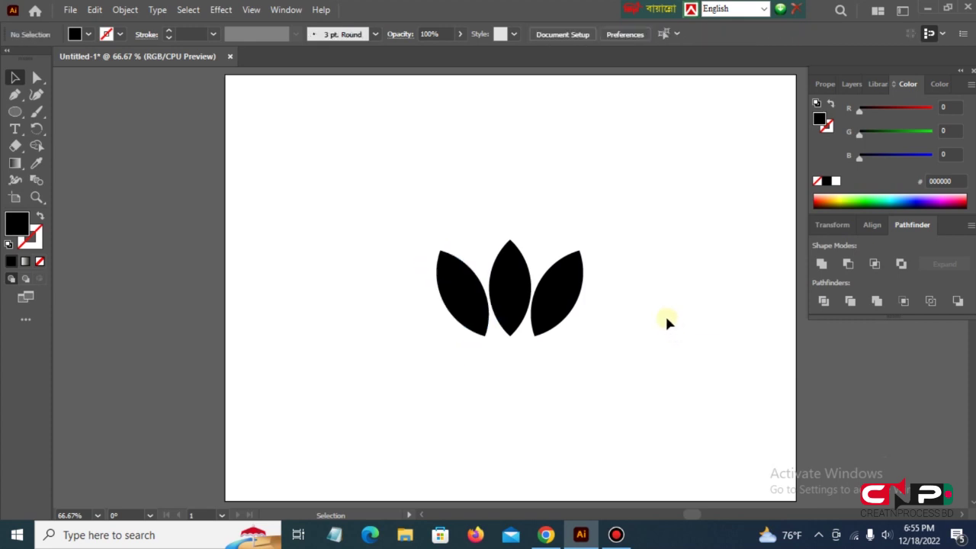
left_click(458, 303)
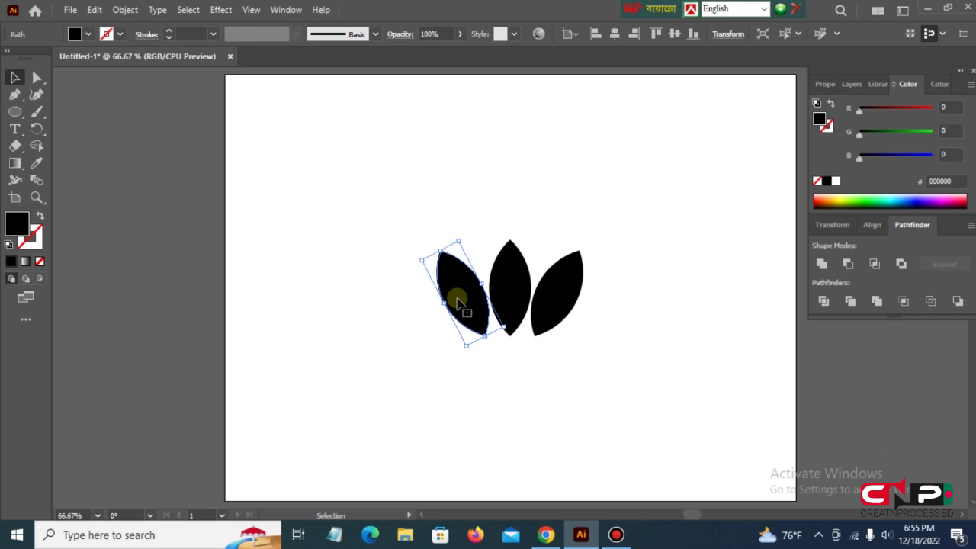
left_click_drag(458, 303, 458, 303)
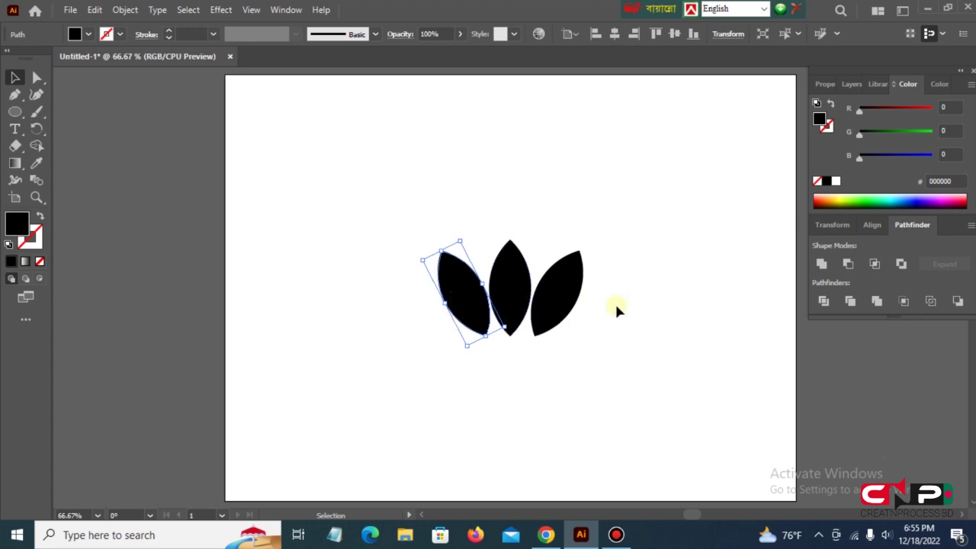
left_click(679, 294)
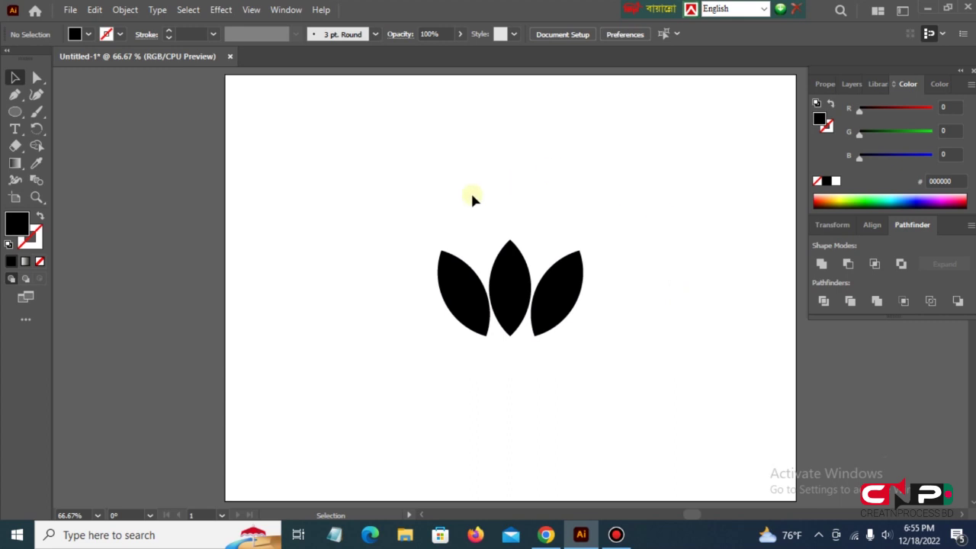
left_click_drag(400, 212, 645, 353)
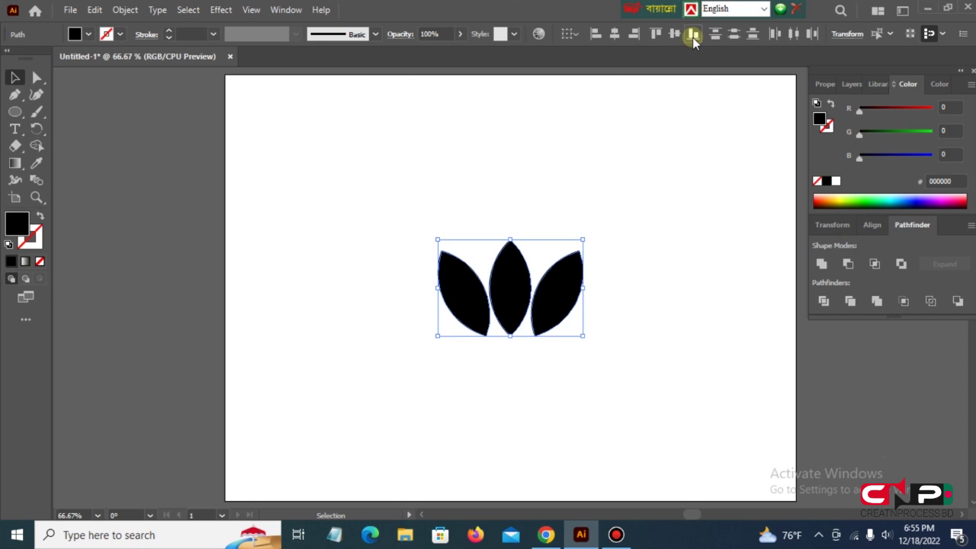
left_click(720, 210)
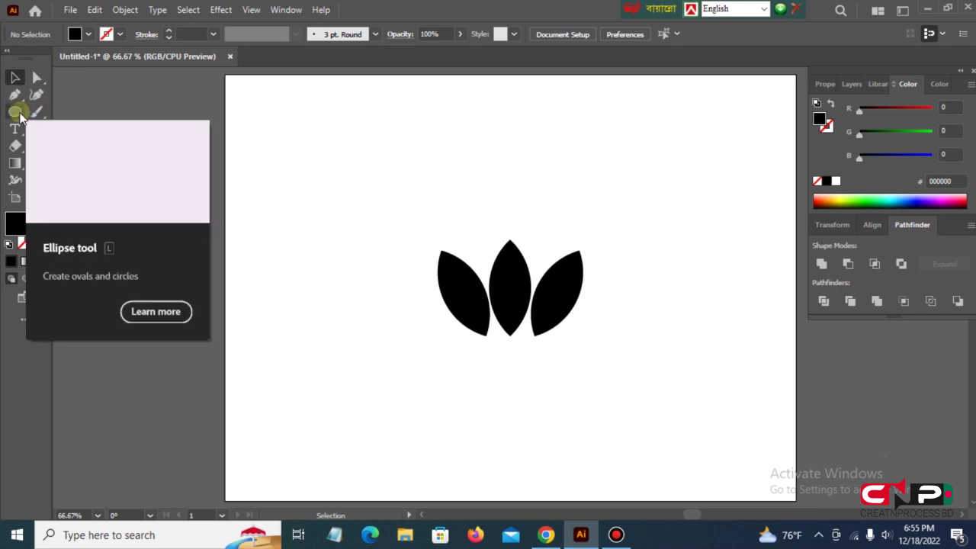
- Draw a thin rectangle bar across the bottom of the leaves
left_click_drag(17, 113, 83, 111)
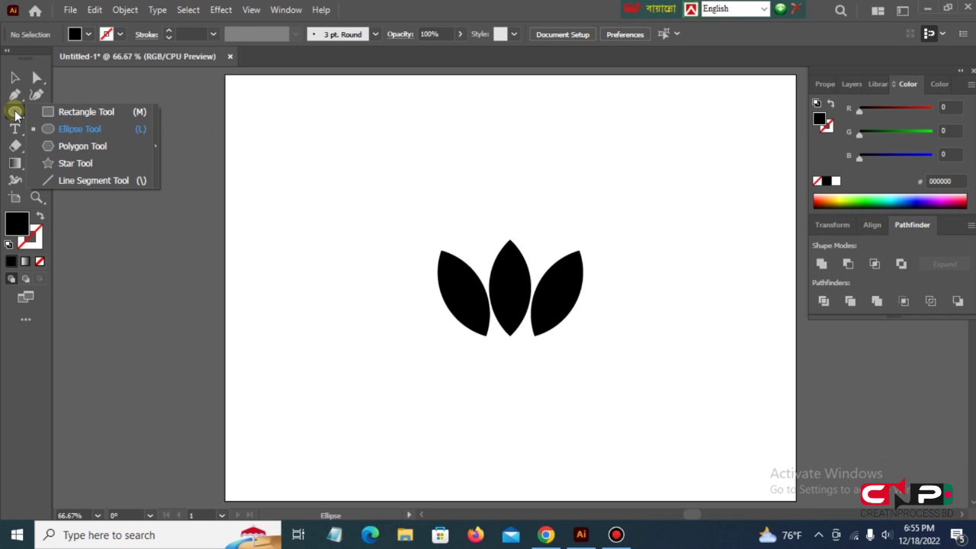
left_click(86, 112)
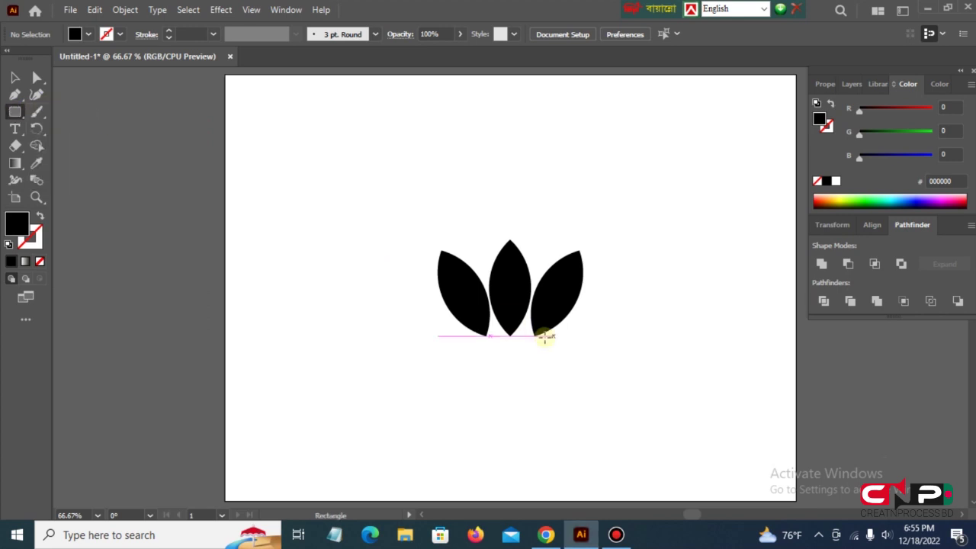
left_click_drag(413, 320, 608, 328)
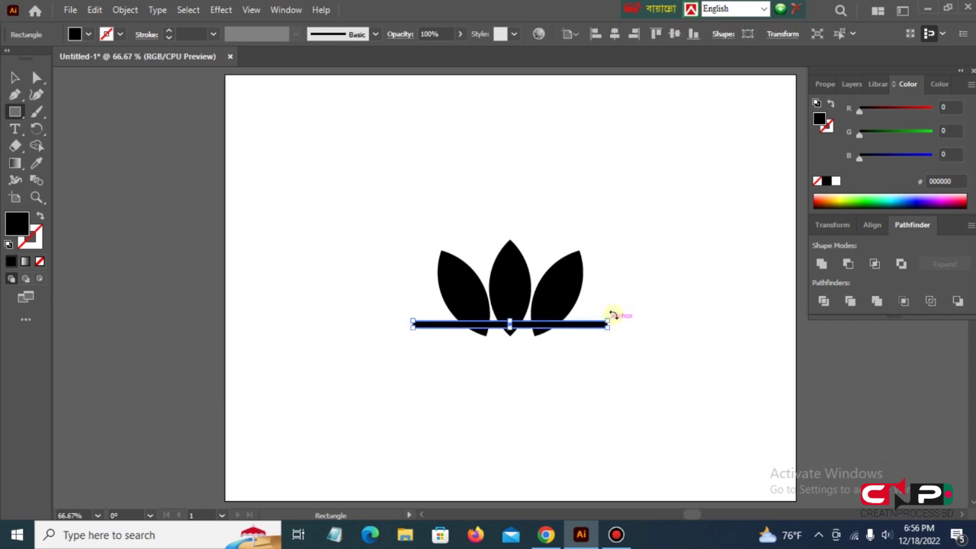
key("Up")
key("Up")
key("Up")
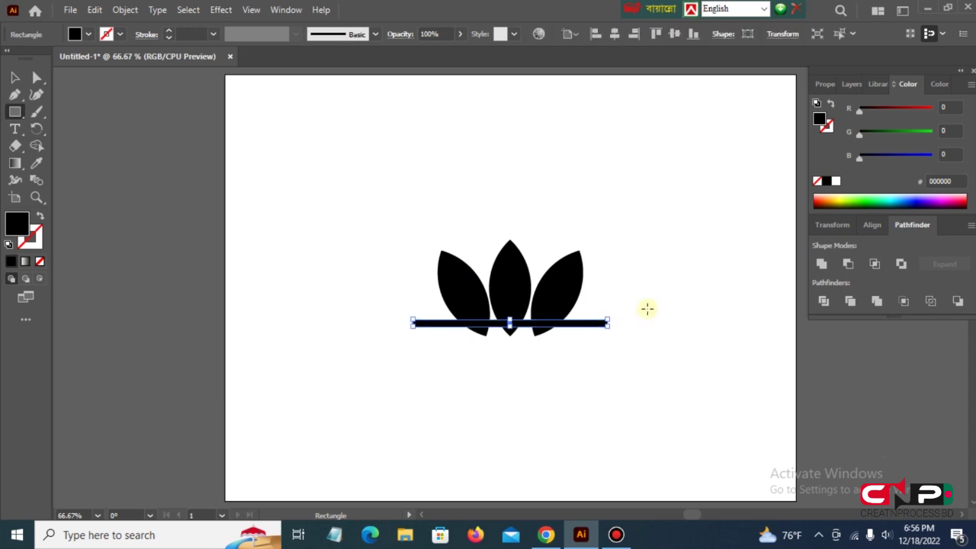
- Alt-drag copies of the bar upward to make three bars
left_click(17, 78)
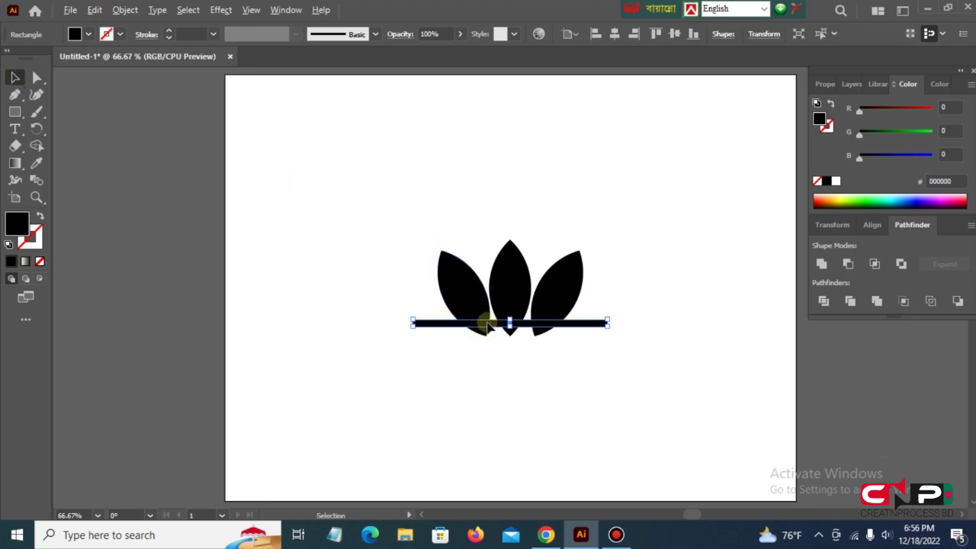
left_click_drag(490, 325, 494, 296)
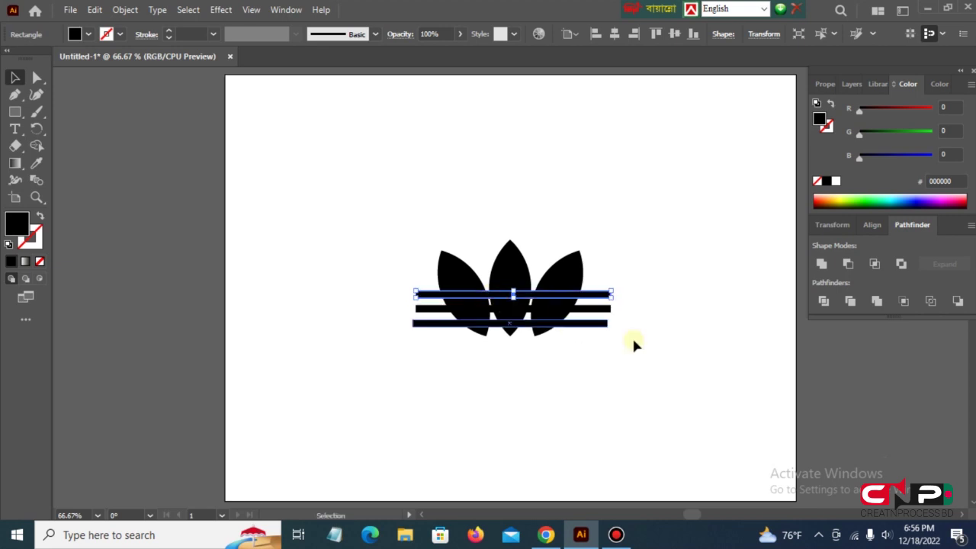
left_click(656, 309)
left_click_drag(619, 312, 599, 340)
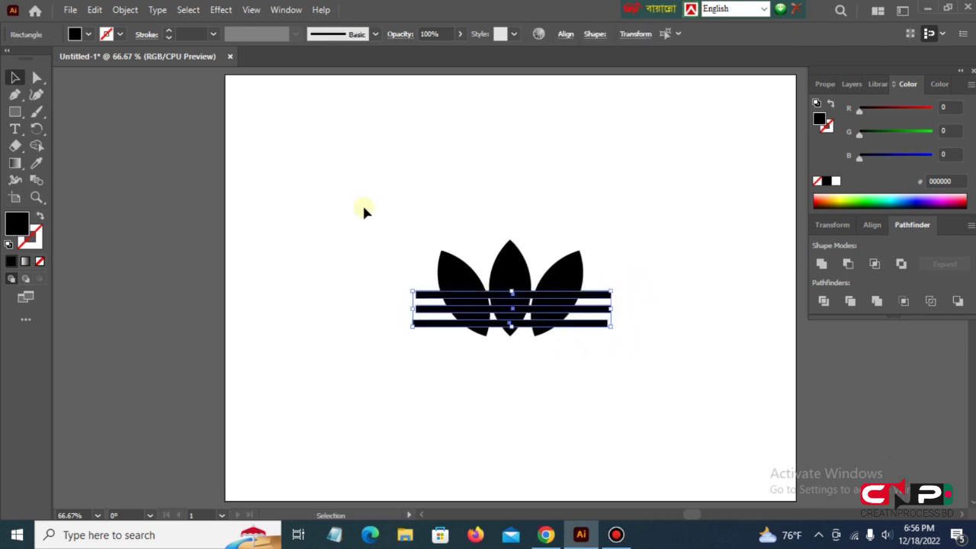
- Fill the three bars yellow and distribute them evenly with the Align panel
left_click(89, 34)
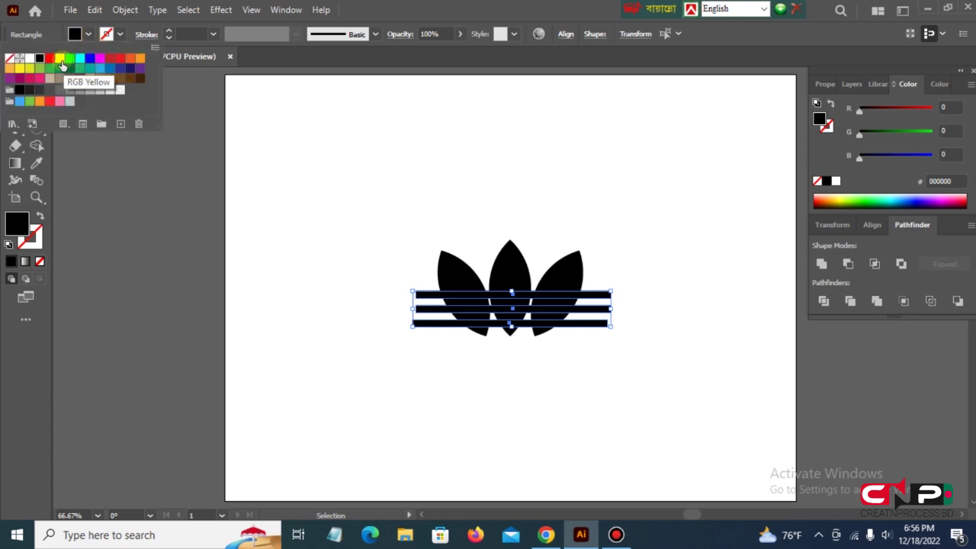
left_click(59, 58)
left_click(536, 202)
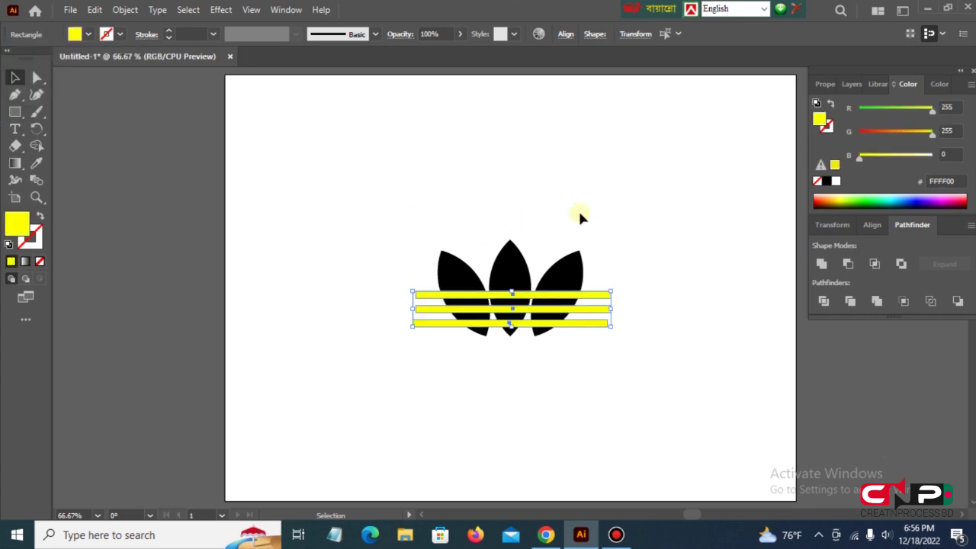
left_click(662, 334)
left_click_drag(634, 285, 595, 334)
left_click(870, 225)
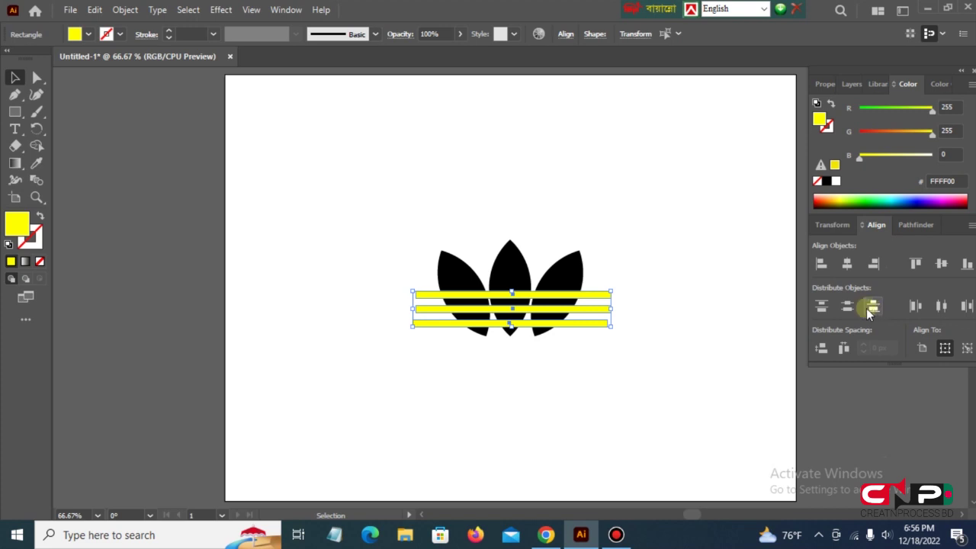
left_click(725, 244)
- Divide the leaves and bars with Pathfinder and ungroup the resulting pieces
left_click_drag(375, 259, 659, 379)
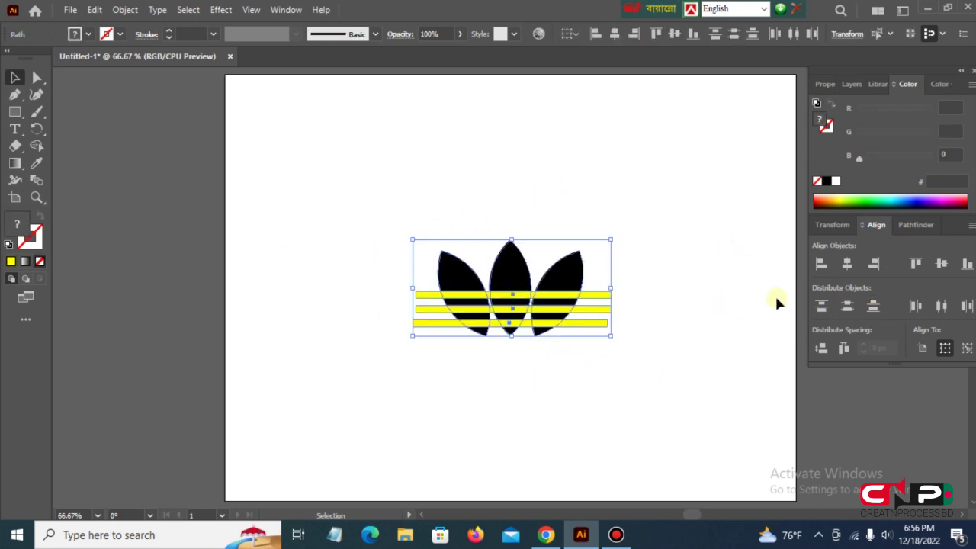
left_click(919, 224)
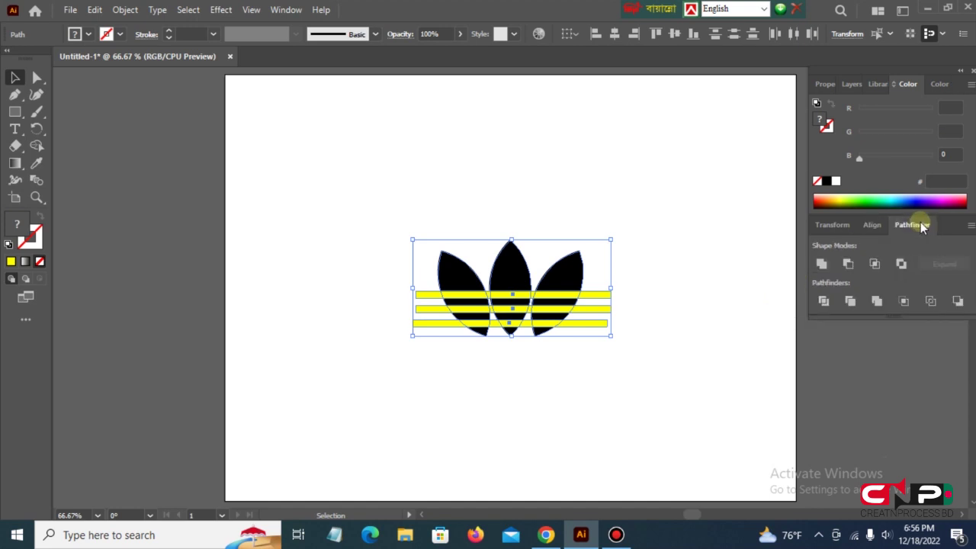
left_click(823, 303)
right_click(538, 308)
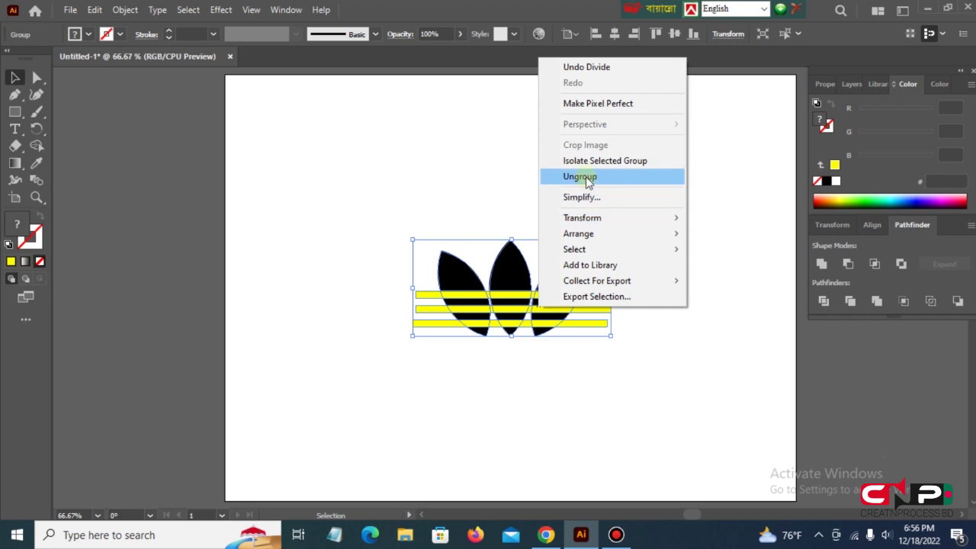
left_click(586, 177)
left_click(720, 268)
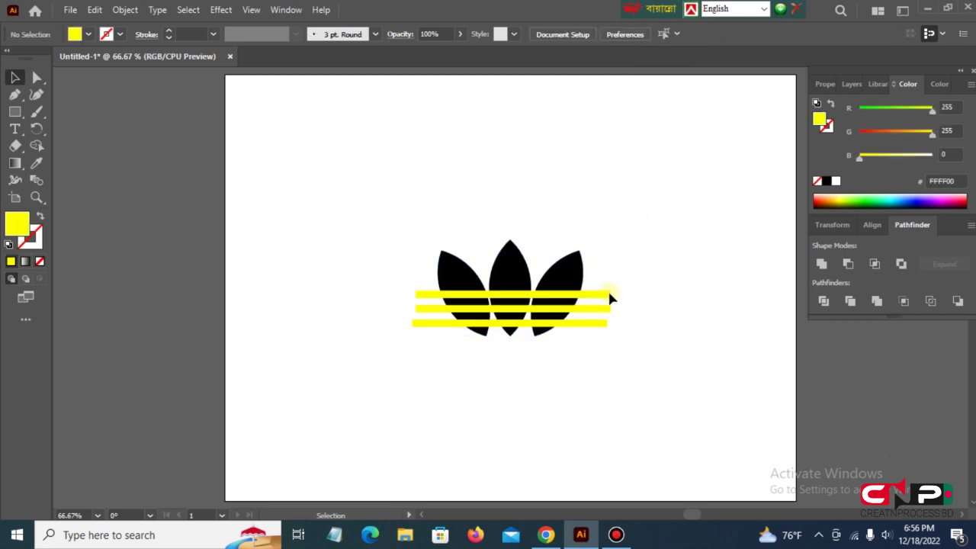
- Select and delete each of the three yellow stripes, leaving white gaps
left_click(16, 77)
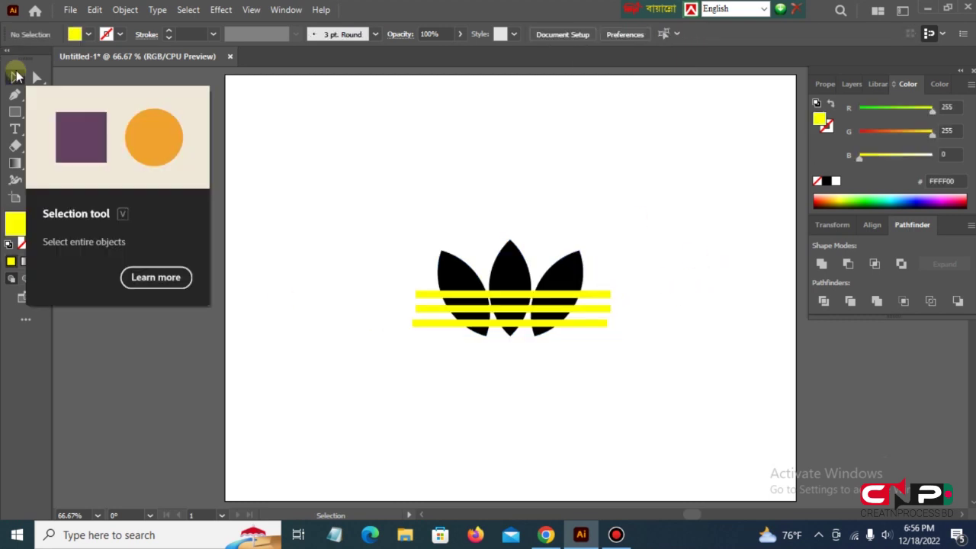
left_click_drag(427, 298, 622, 297)
key("Delete")
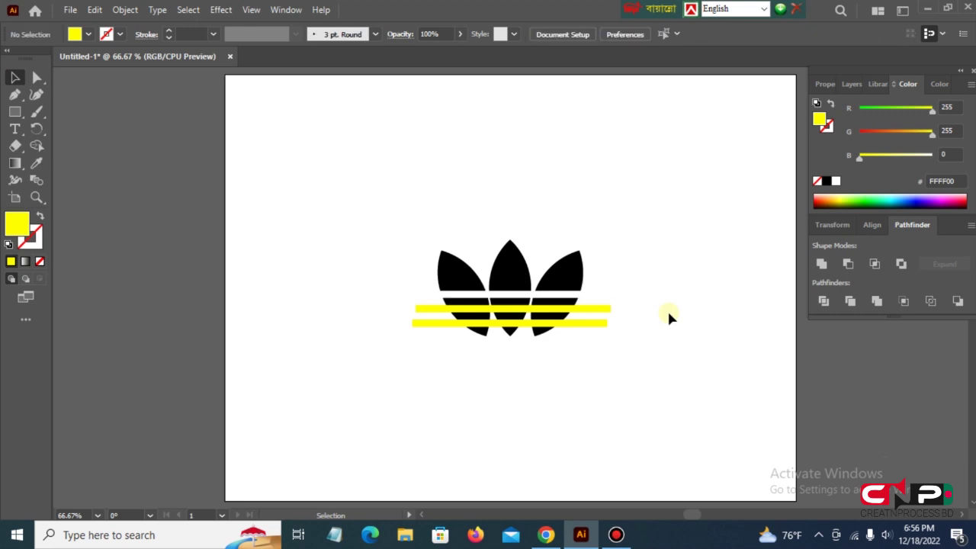
key("ctrl+1")
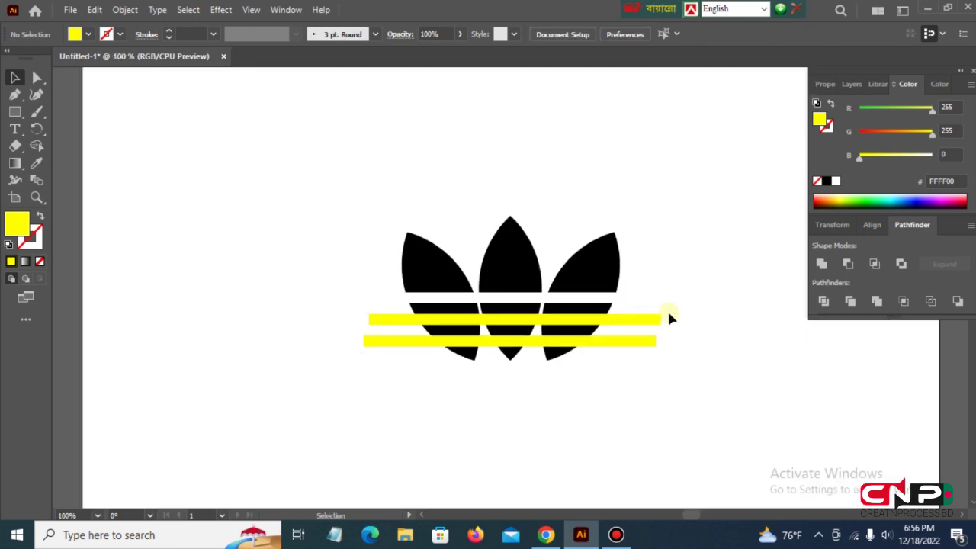
left_click_drag(353, 321, 584, 324)
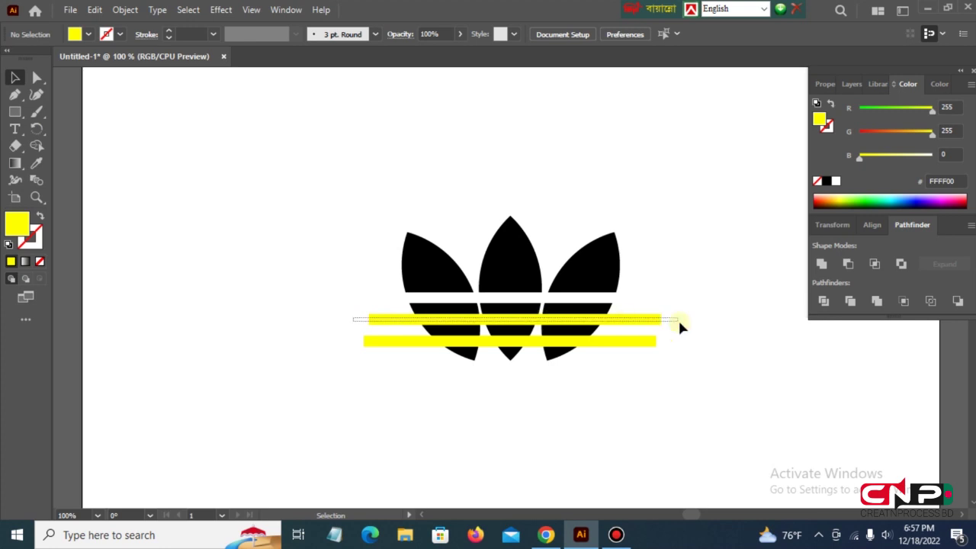
left_click_drag(680, 323, 680, 322)
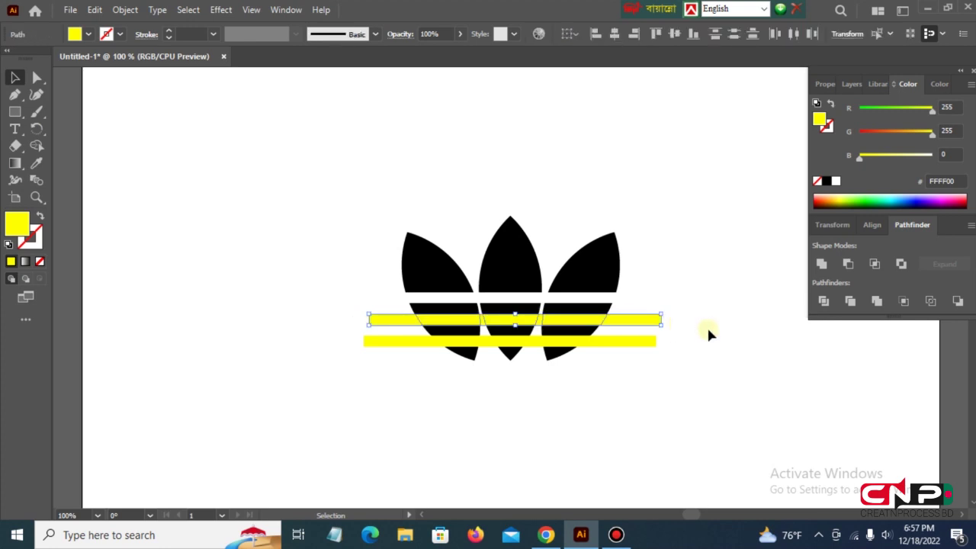
key("Delete")
left_click_drag(337, 344, 679, 347)
key("Delete")
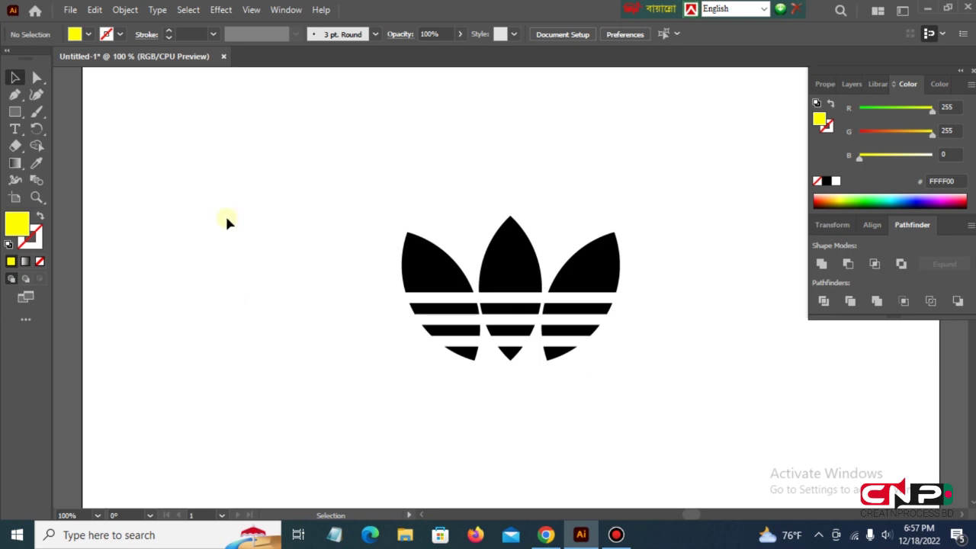
- Pen-draw a bridge over the top stripe's gap and unite it with the stripe pieces
left_click(14, 93)
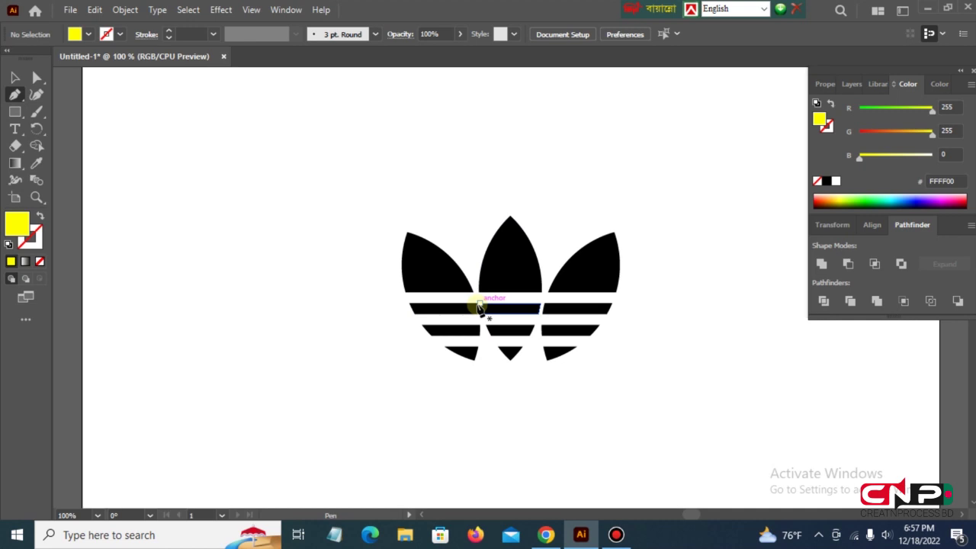
left_click(476, 306)
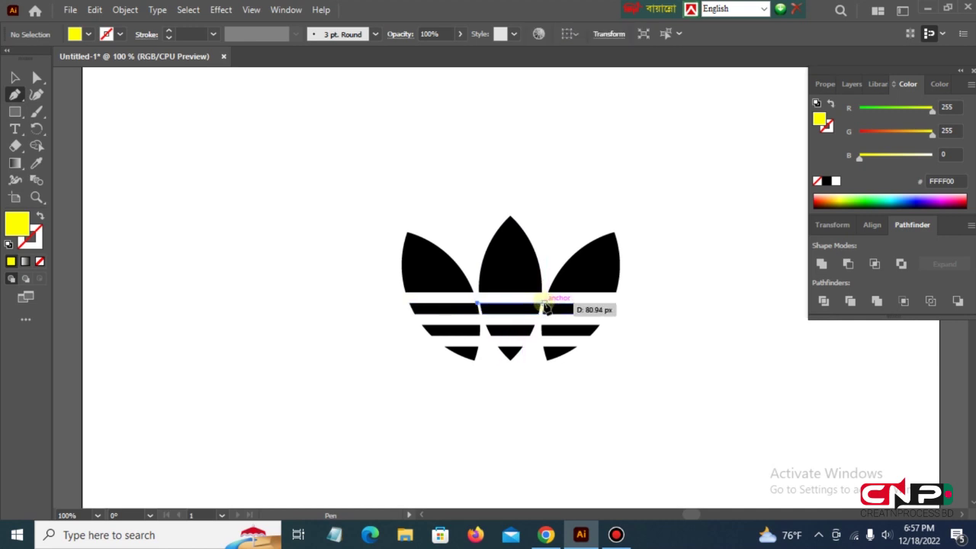
left_click(543, 306)
left_click(543, 316)
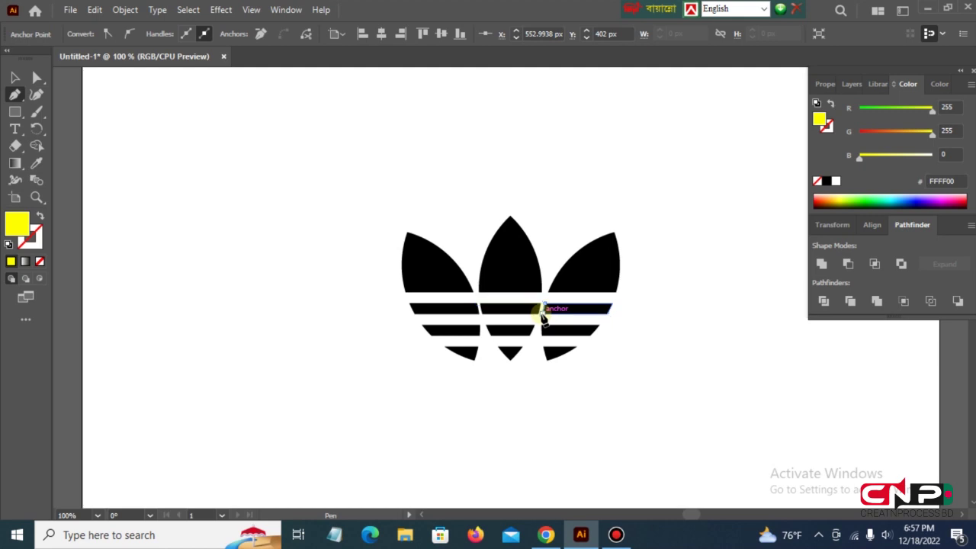
key("ctrl+z")
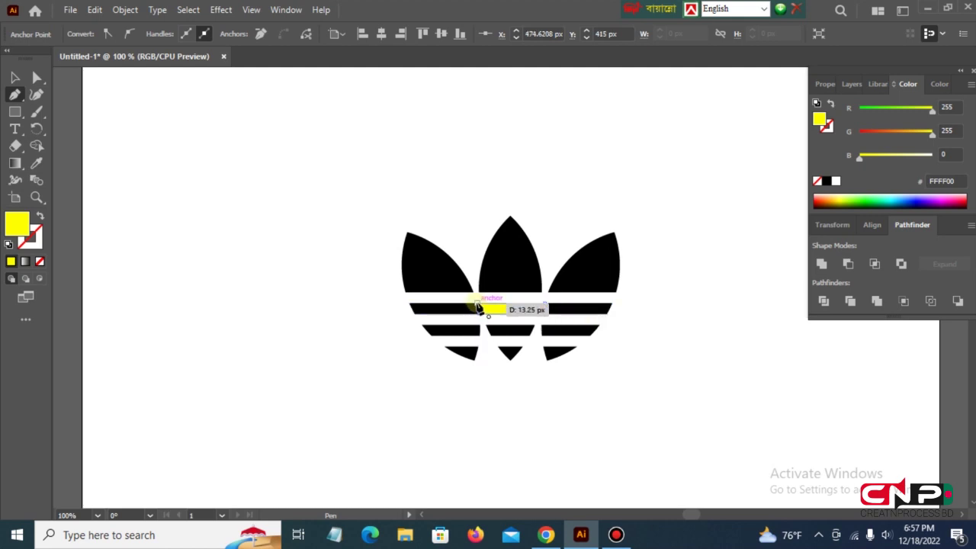
left_click(477, 306)
left_click(15, 77)
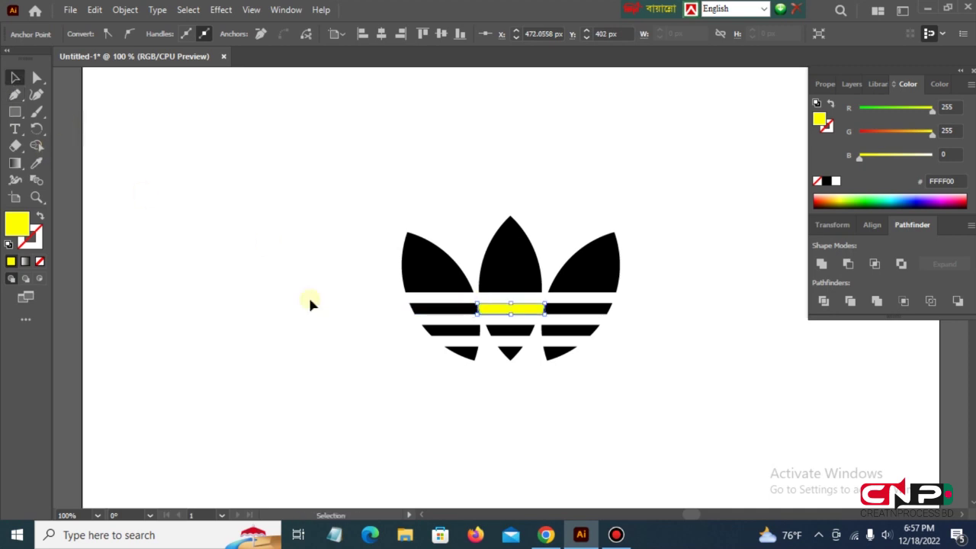
left_click_drag(386, 308, 619, 305)
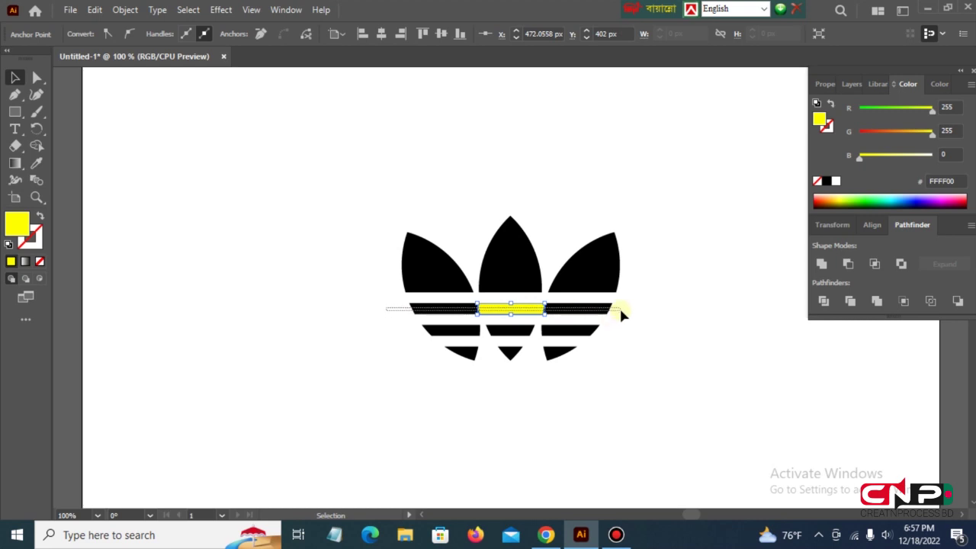
left_click(830, 262)
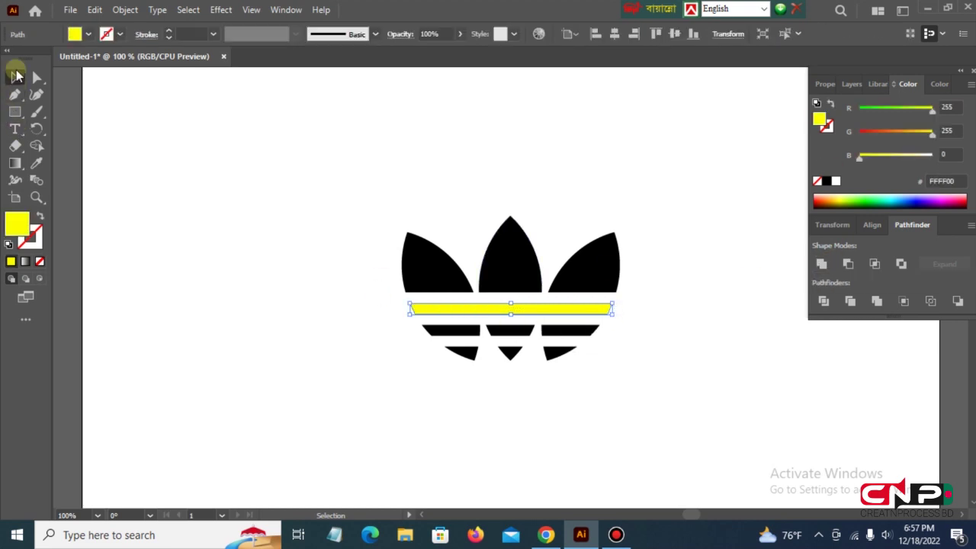
left_click(239, 232)
- Pen-draw a bridge over the second stripe's gap and unite it into one bar
left_click(14, 96)
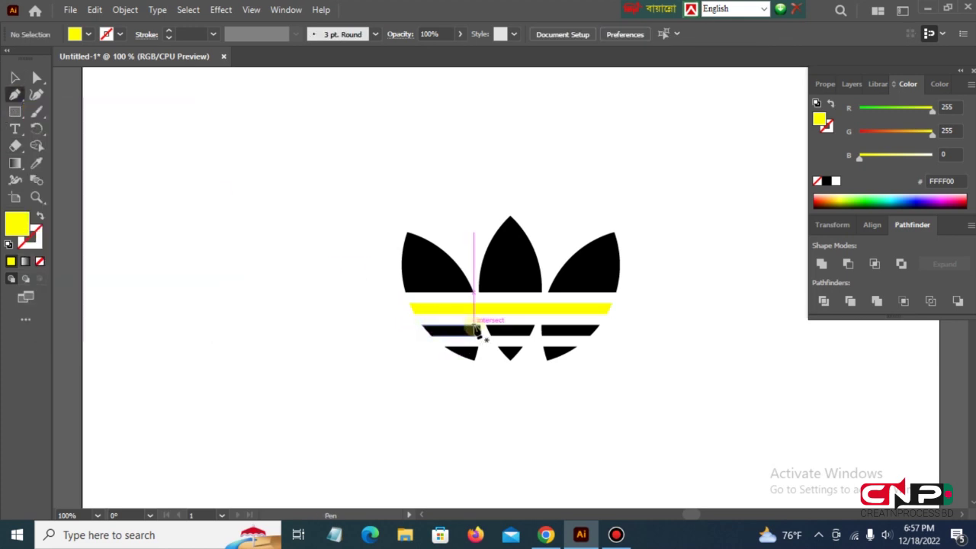
left_click(480, 326)
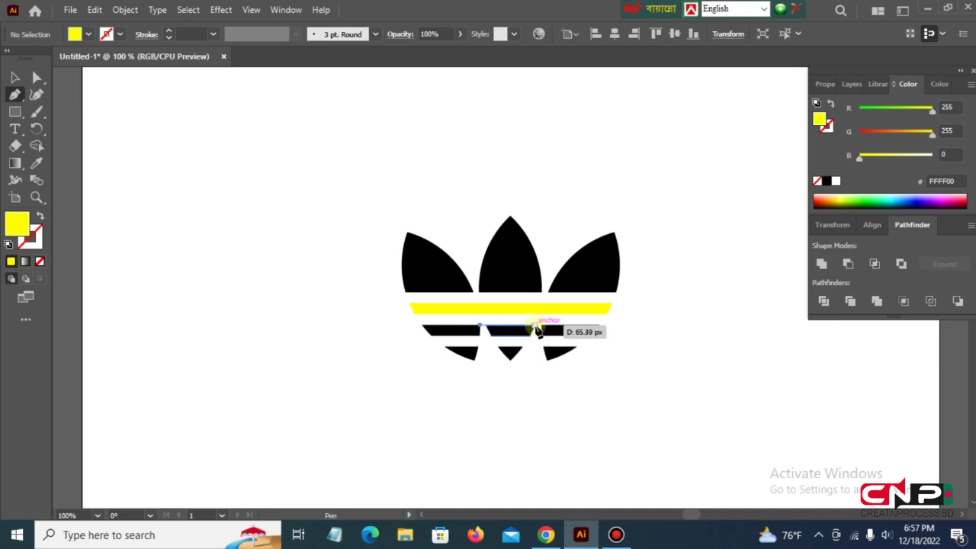
left_click(540, 327)
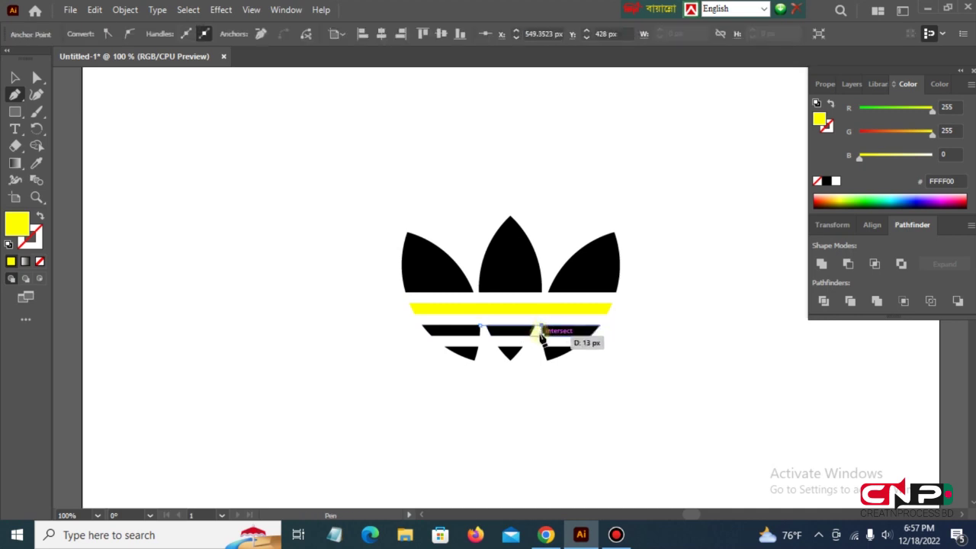
left_click(542, 337)
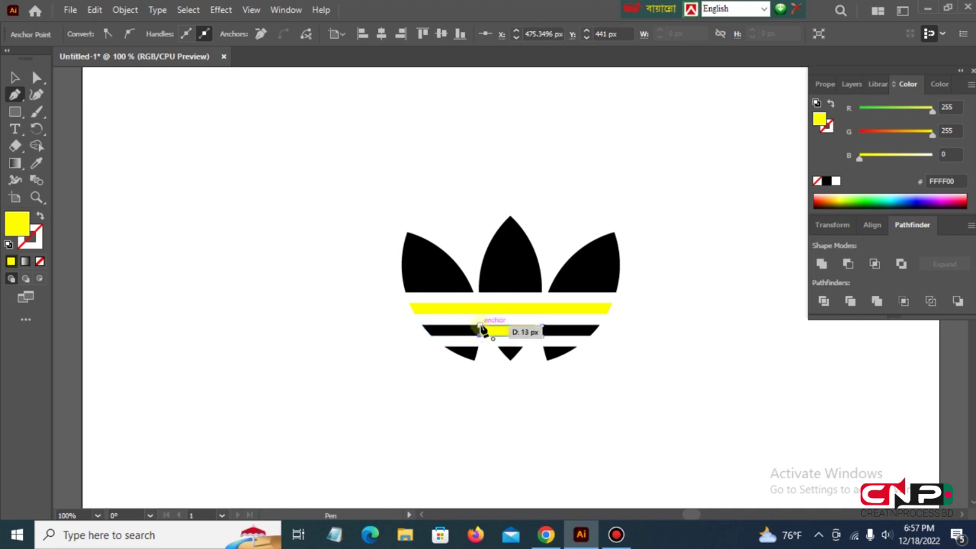
left_click(481, 326)
left_click(14, 77)
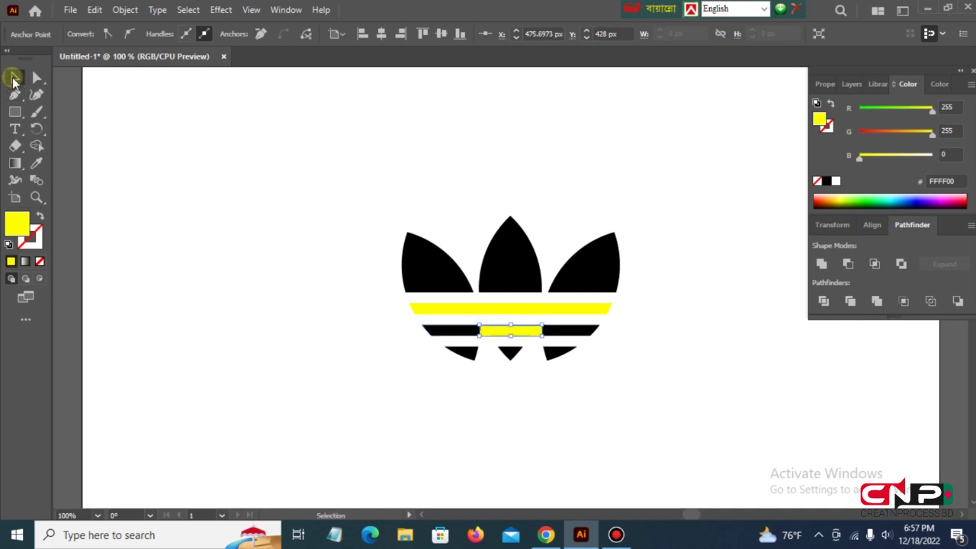
left_click_drag(412, 331, 603, 334)
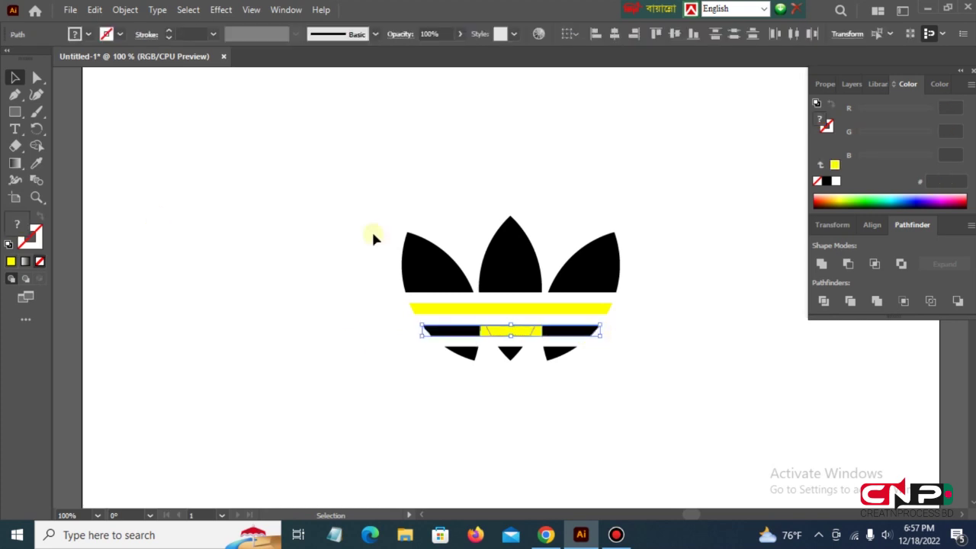
left_click(821, 264)
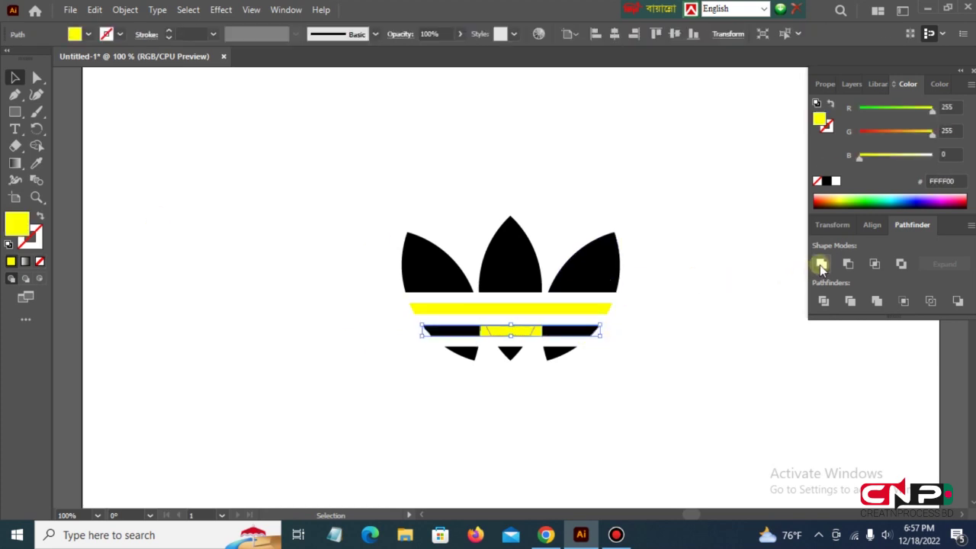
left_click(598, 160)
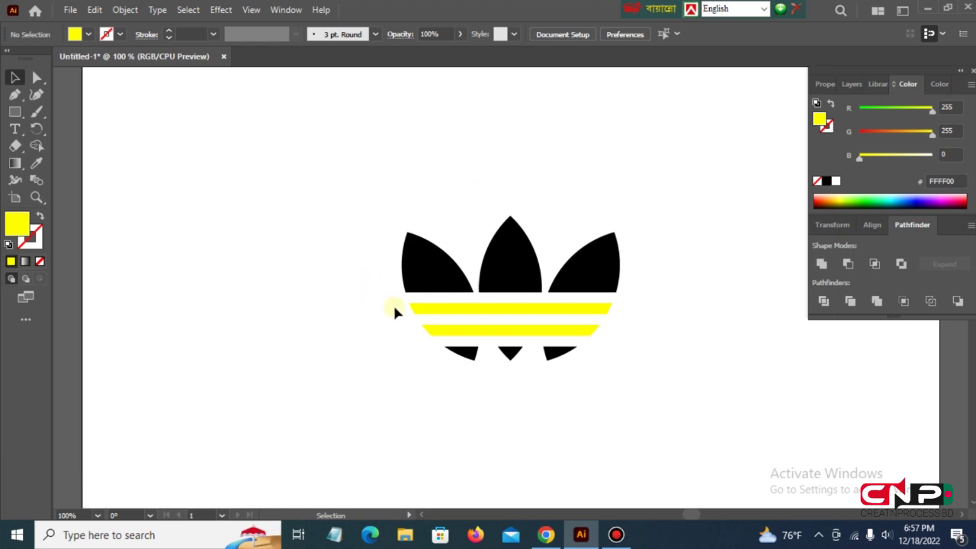
- Fill both joined stripes with the Black swatch
left_click_drag(396, 304, 441, 334)
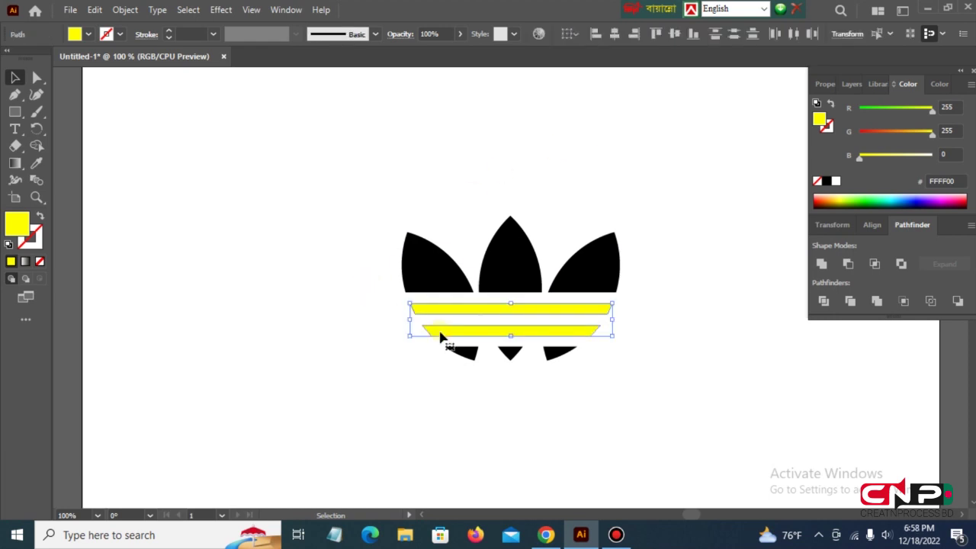
left_click(88, 34)
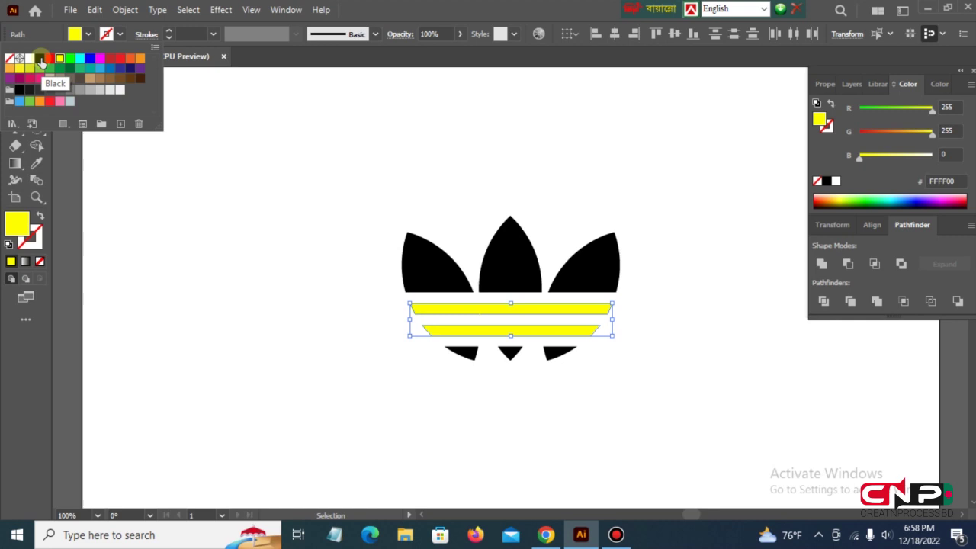
left_click(41, 61)
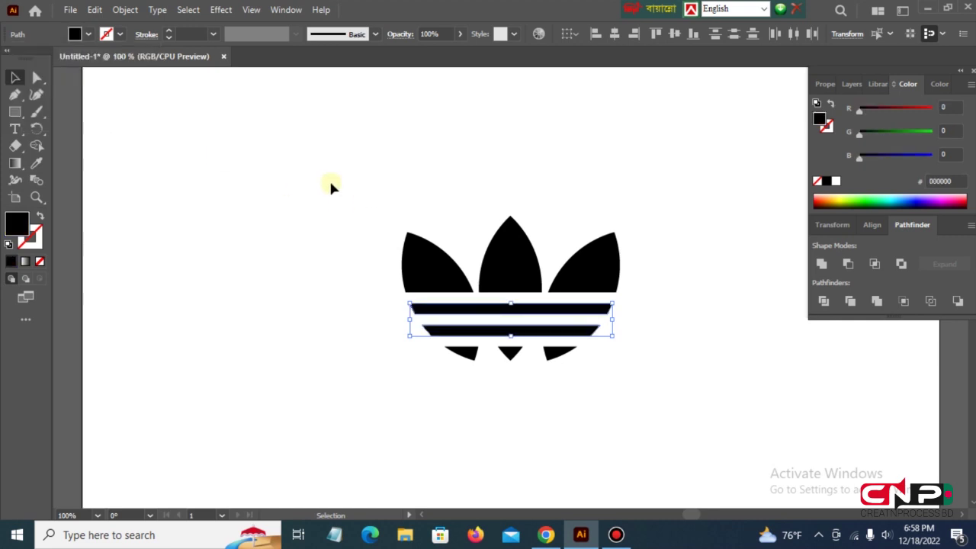
- Select the whole trefoil and unite all its parts into one shape
key("ctrl+minus")
left_click_drag(347, 204, 639, 346)
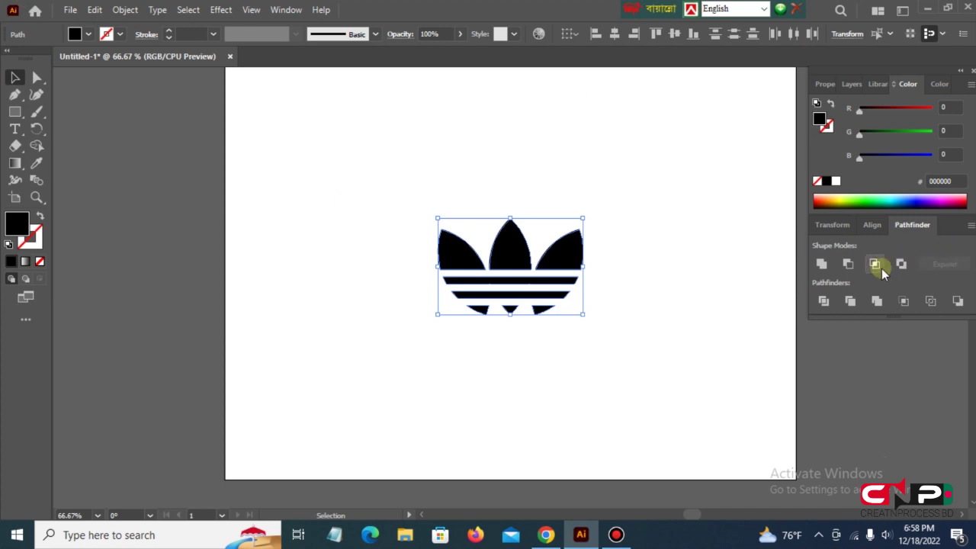
left_click(820, 264)
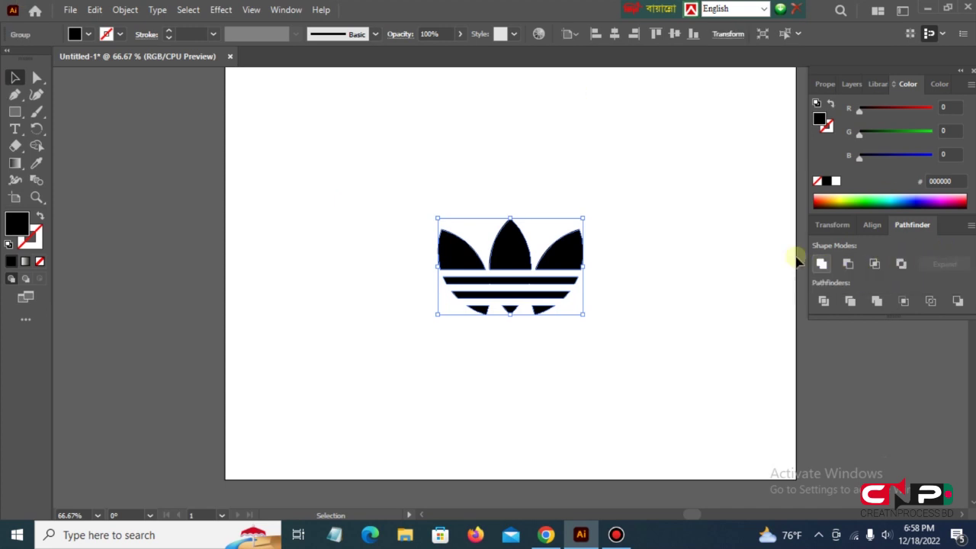
left_click(717, 226)
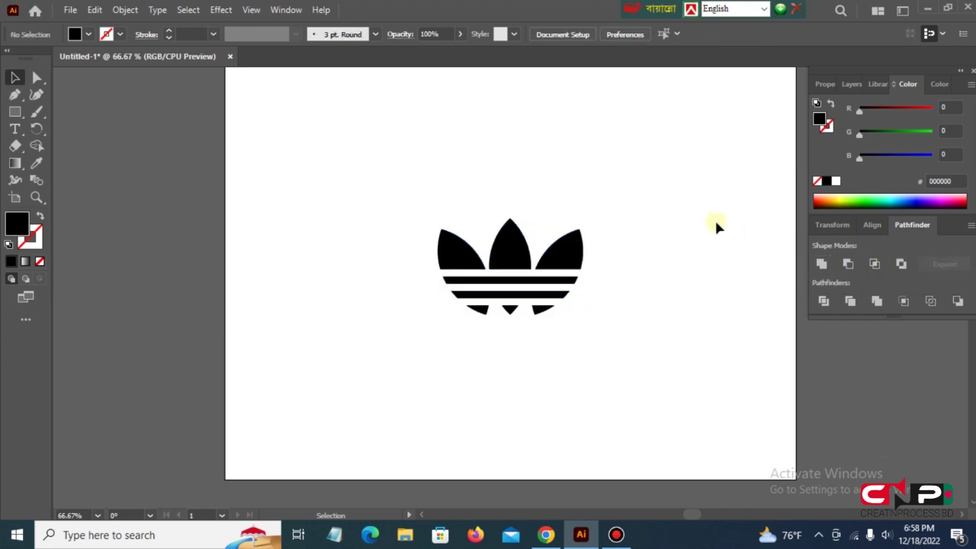
- Type 'adidas' below the trefoil and scale the text up
left_click(17, 131)
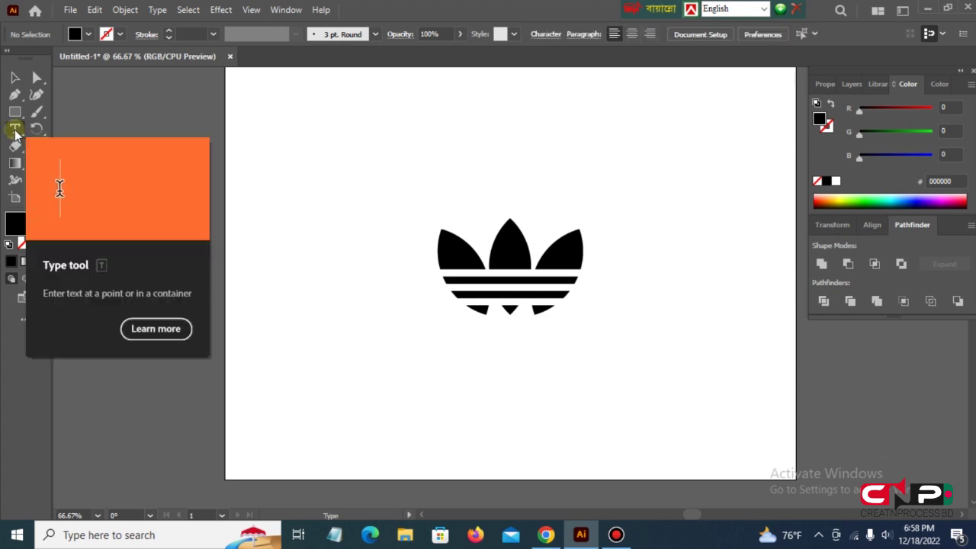
left_click(452, 352)
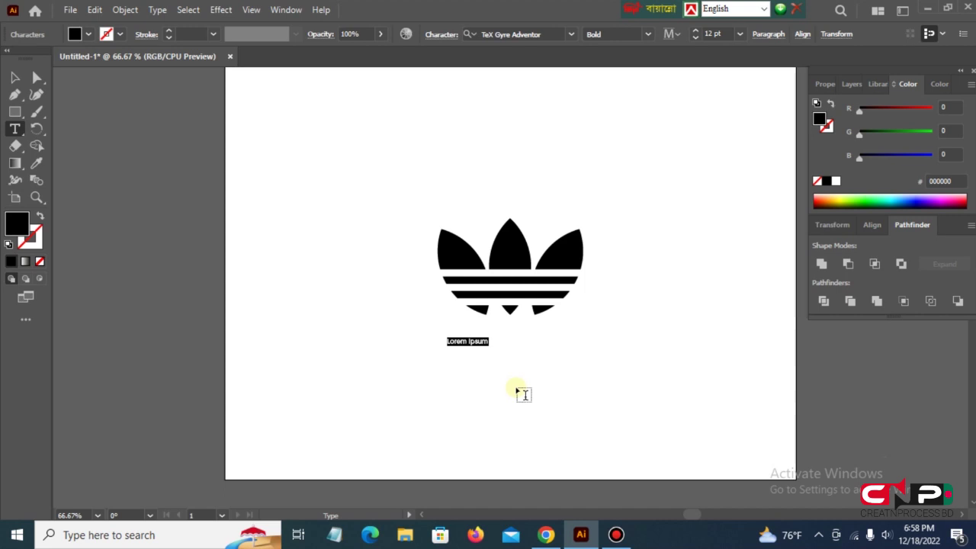
type("adidas")
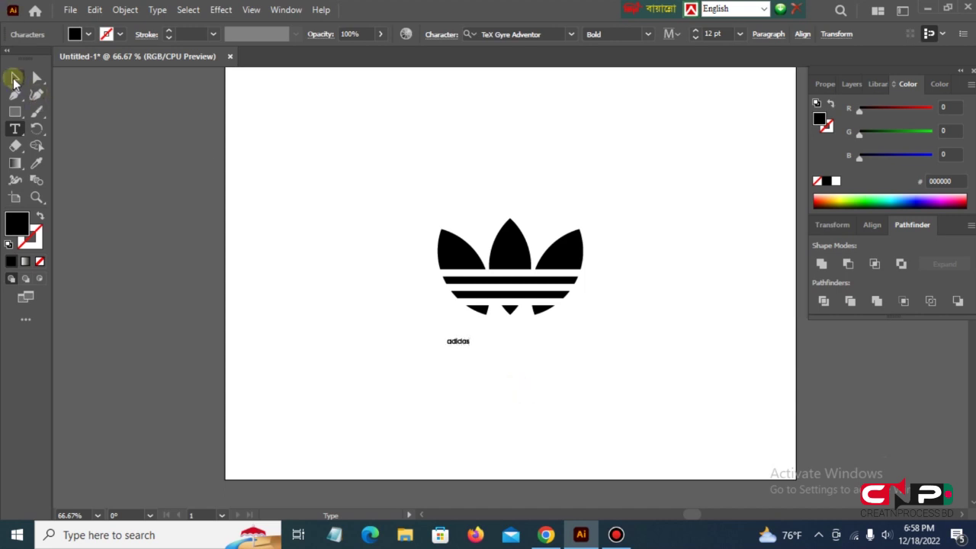
left_click(15, 77)
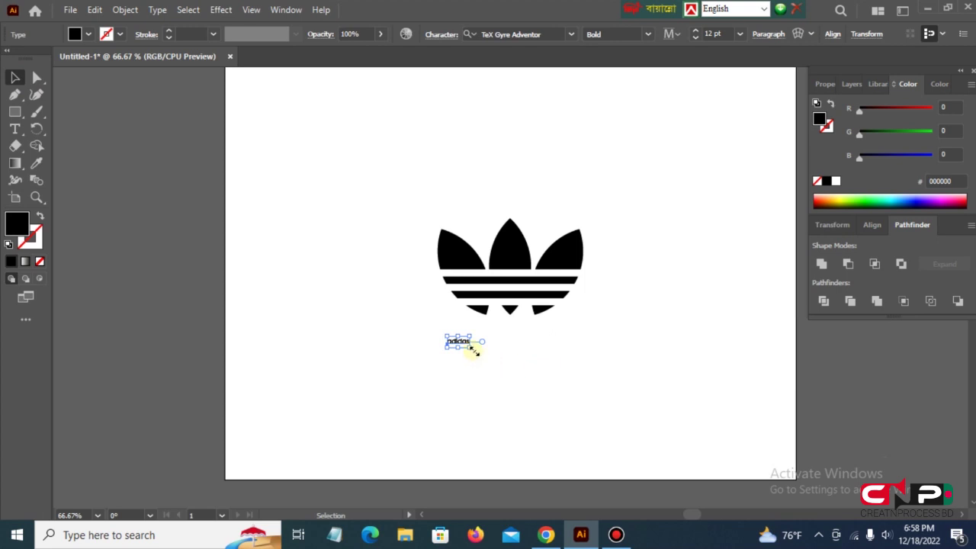
mouse_move(473, 348)
left_mouse_down()
mouse_move(522, 364)
mouse_move(525, 352)
left_mouse_up()
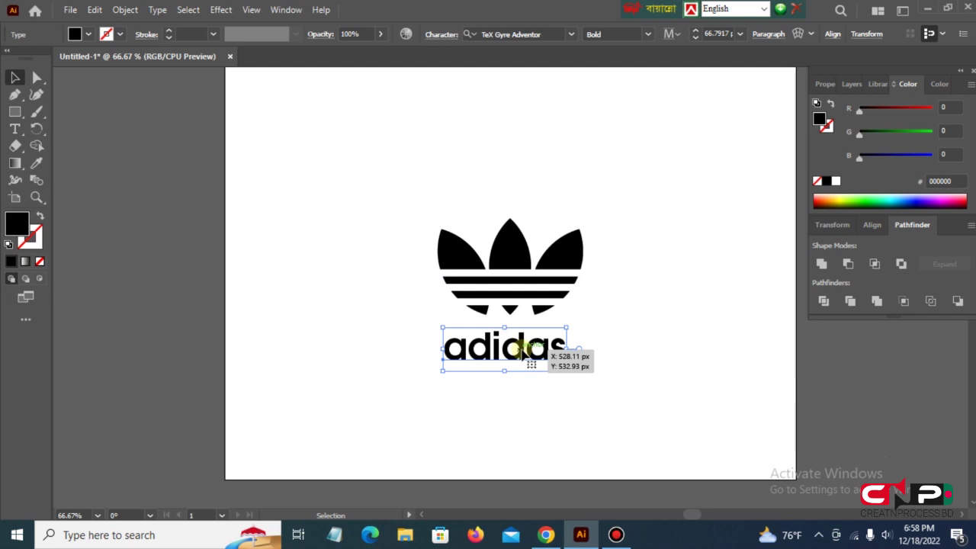
- Convert the adidas text to outlines, centre it horizontally, and nudge it up
right_click(523, 352)
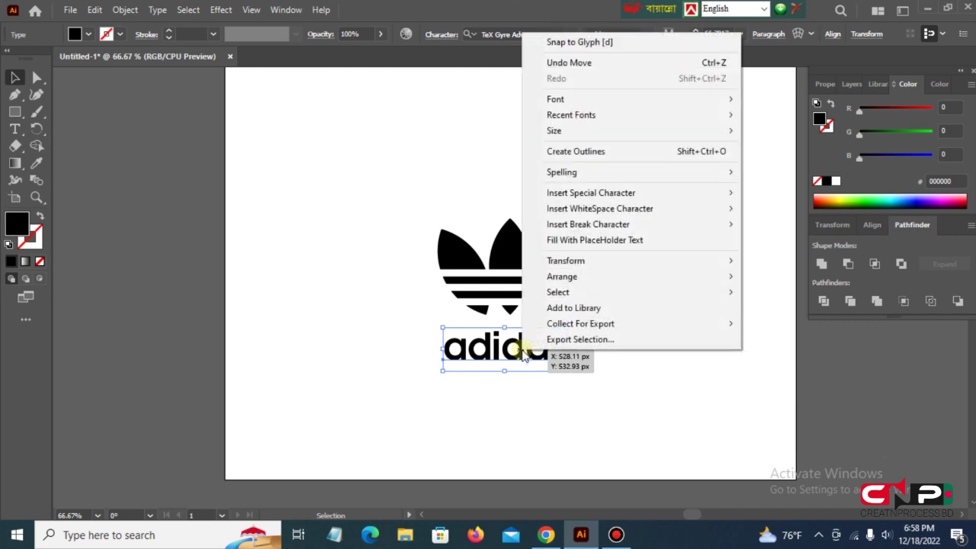
left_click(584, 152)
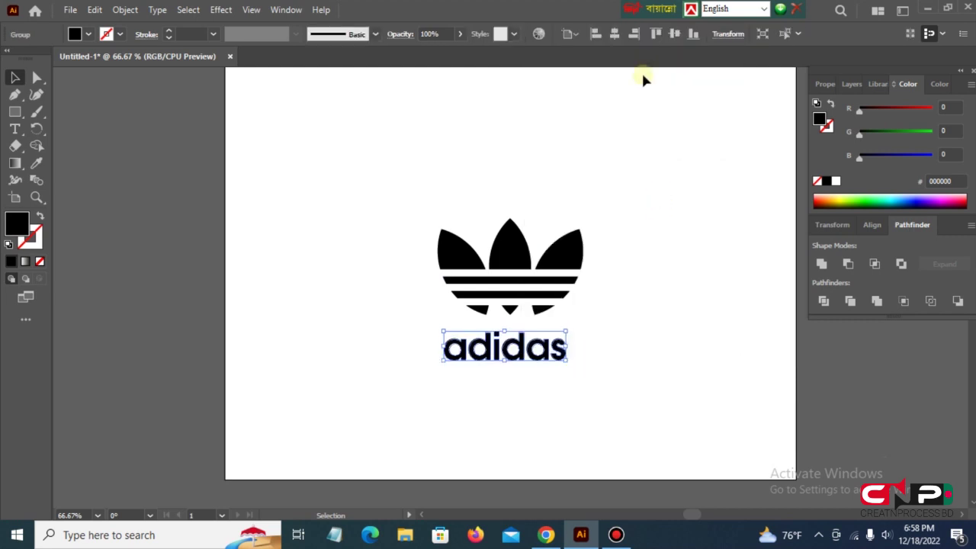
left_click(616, 35)
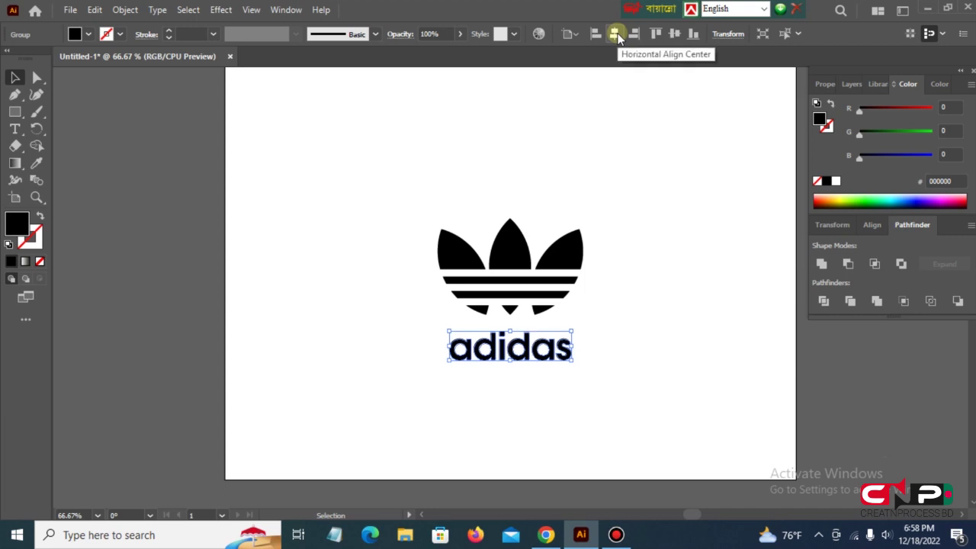
key("Up")
key("Up")
key("Up")
key("Up")
key("Up")
key("Up")
key("Up")
key("Up")
key("Up")
key("Up")
key("Up")
- Regroup the trefoil and 'adidas' wordmark as one logo and shift it up the artboard
left_click(689, 233)
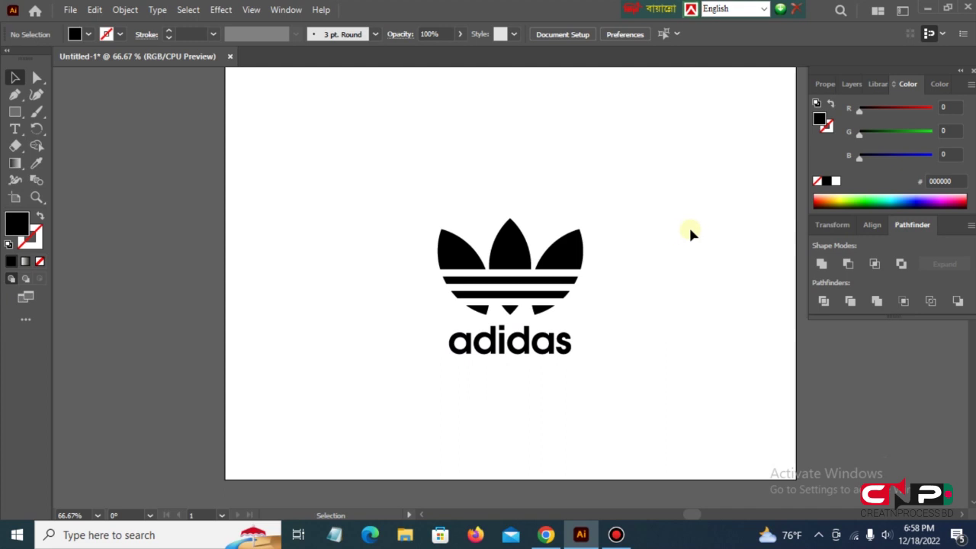
left_click_drag(394, 234, 640, 389)
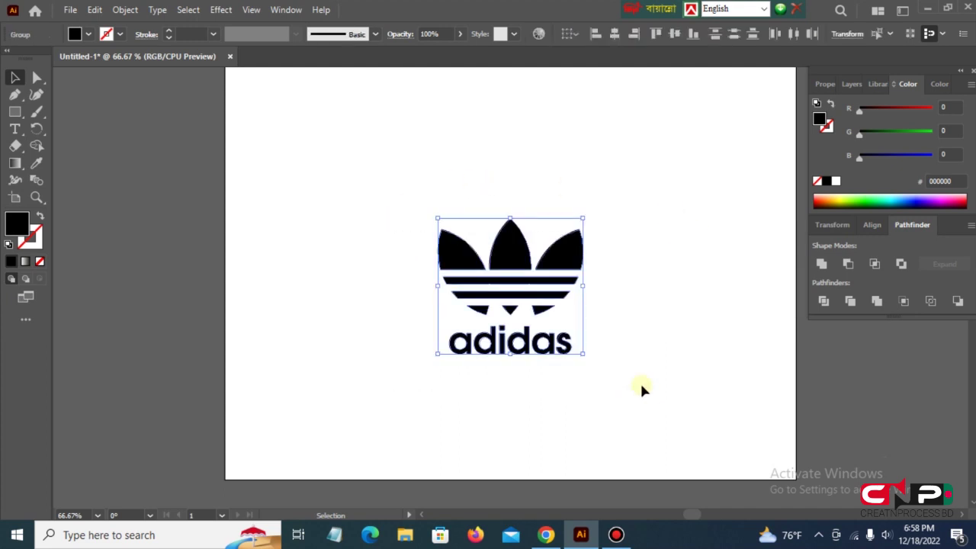
key("ctrl+shift+g")
key("ctrl+g")
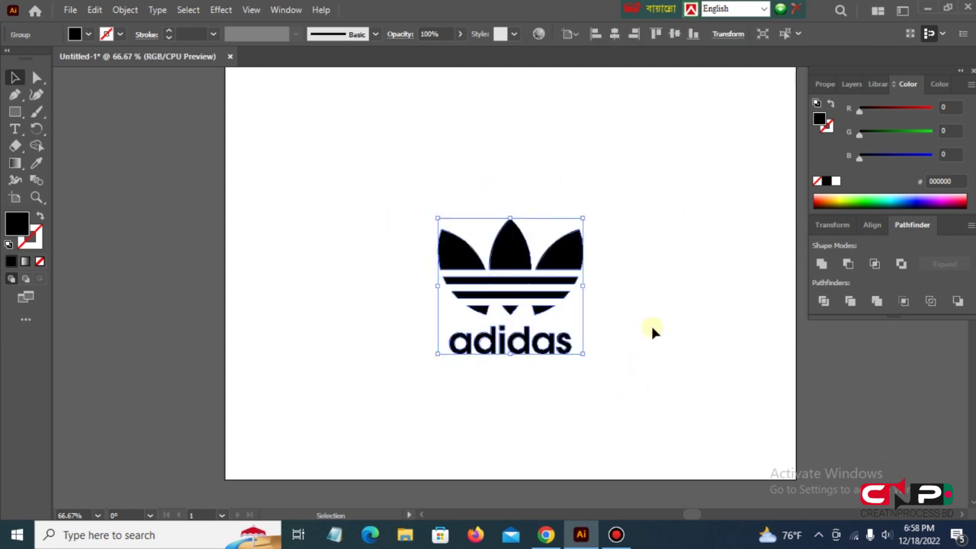
left_click_drag(525, 283, 522, 235)
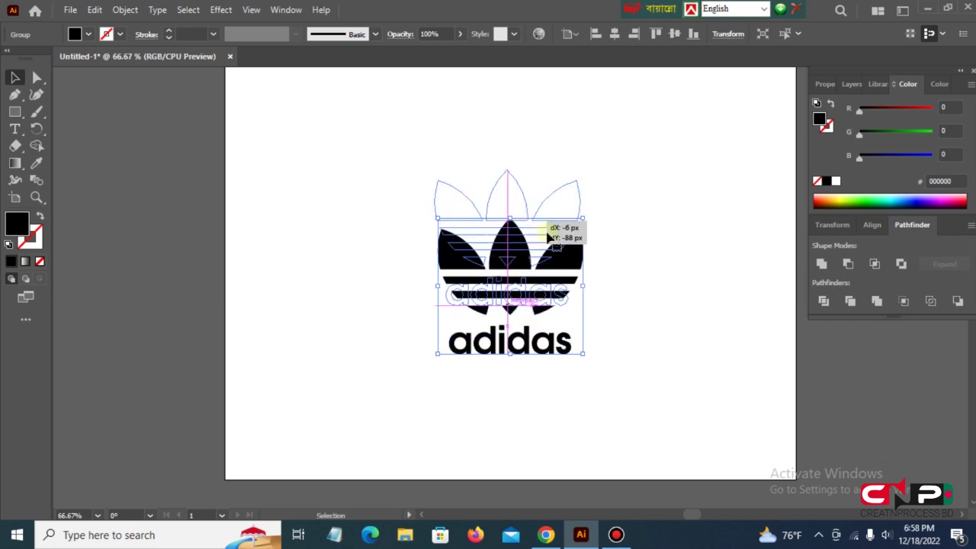
left_click(639, 246)
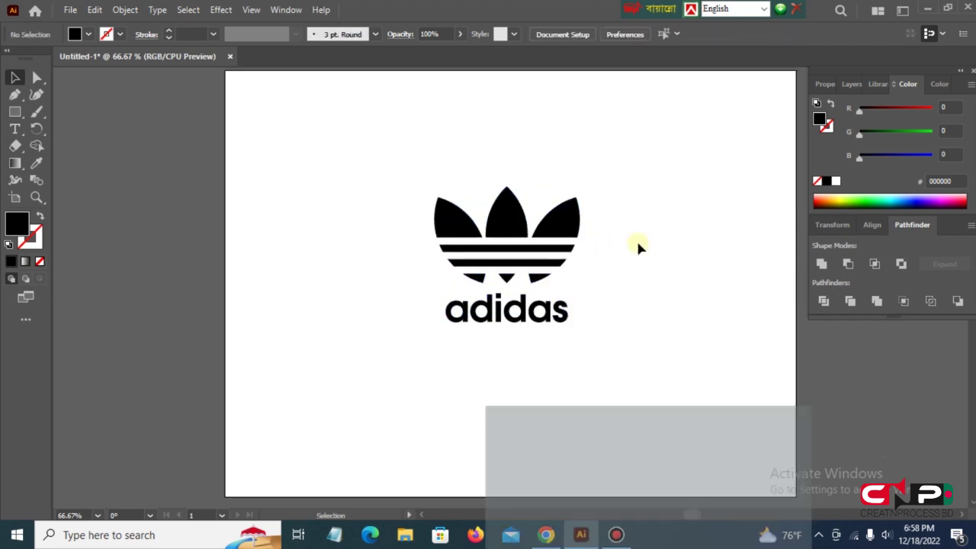